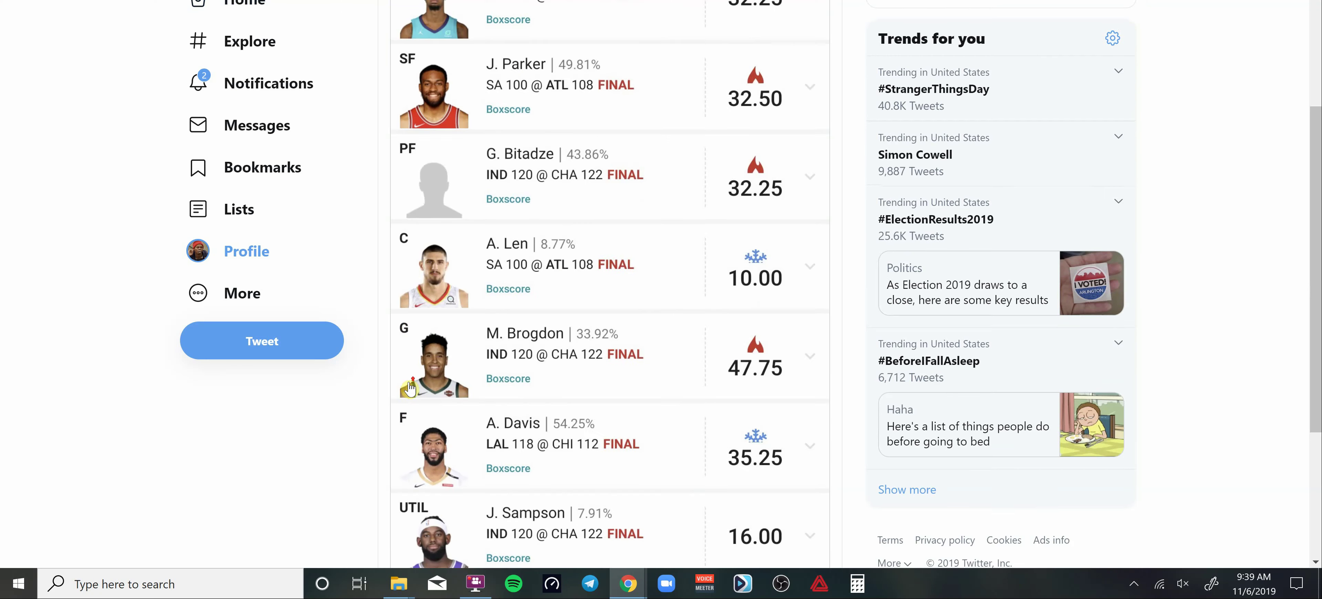
# Scroll up the TweetDeck column to the tweet with yesterday's 275.50-point cash lineup.
pyautogui.scroll(5, 395, 375)
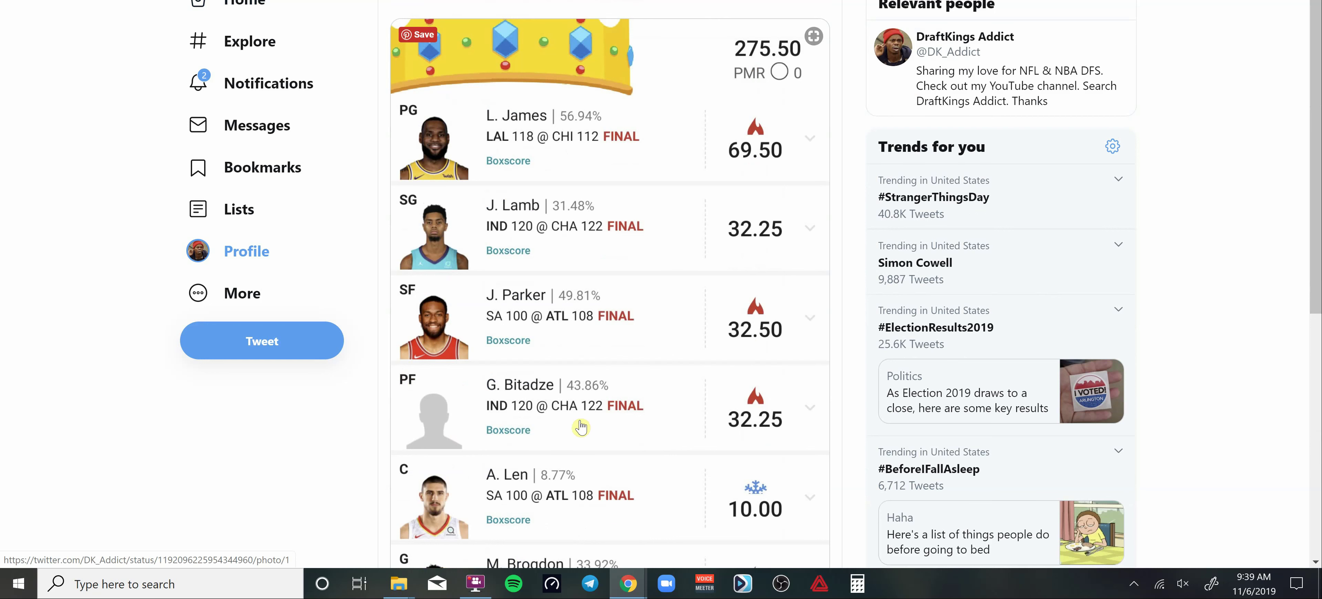
pyautogui.scroll(-3, 582, 429)
pyautogui.scroll(-1, 582, 429)
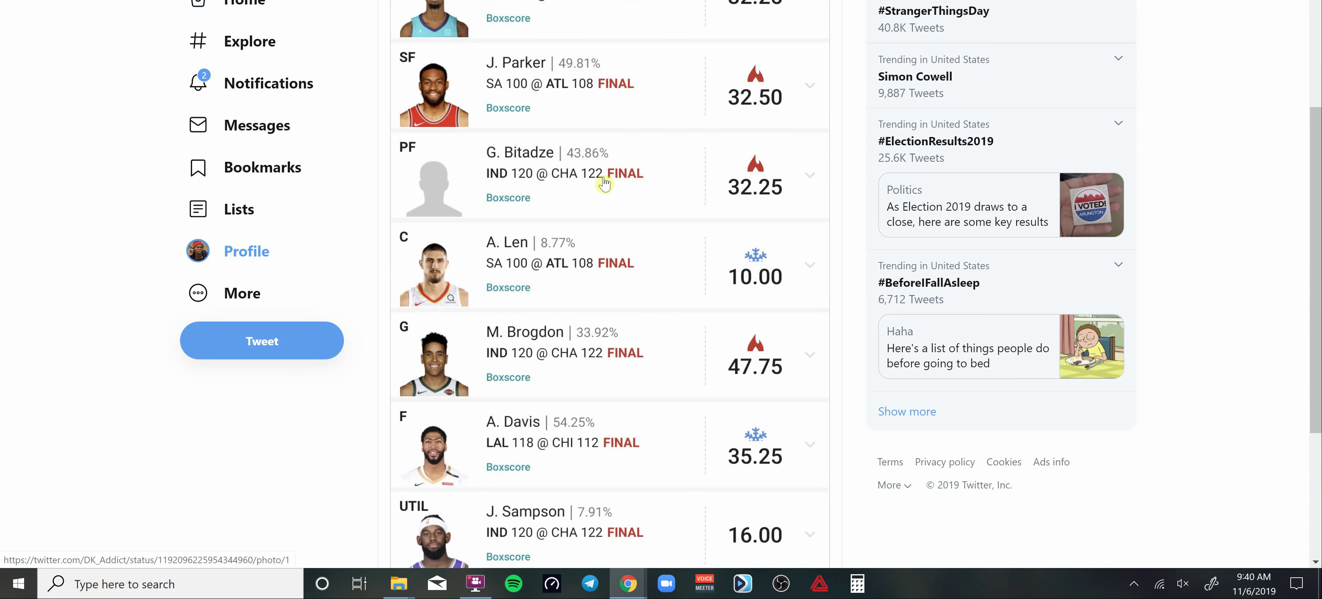
pyautogui.scroll(2, 534, 320)
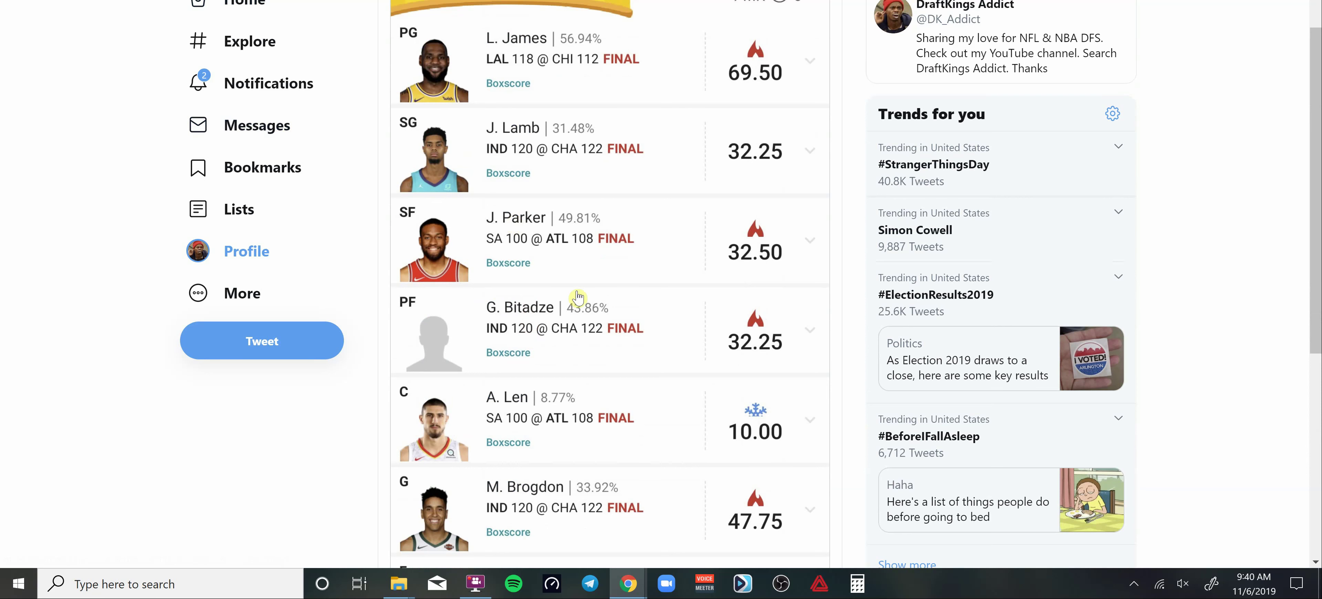
pyautogui.scroll(1, 579, 298)
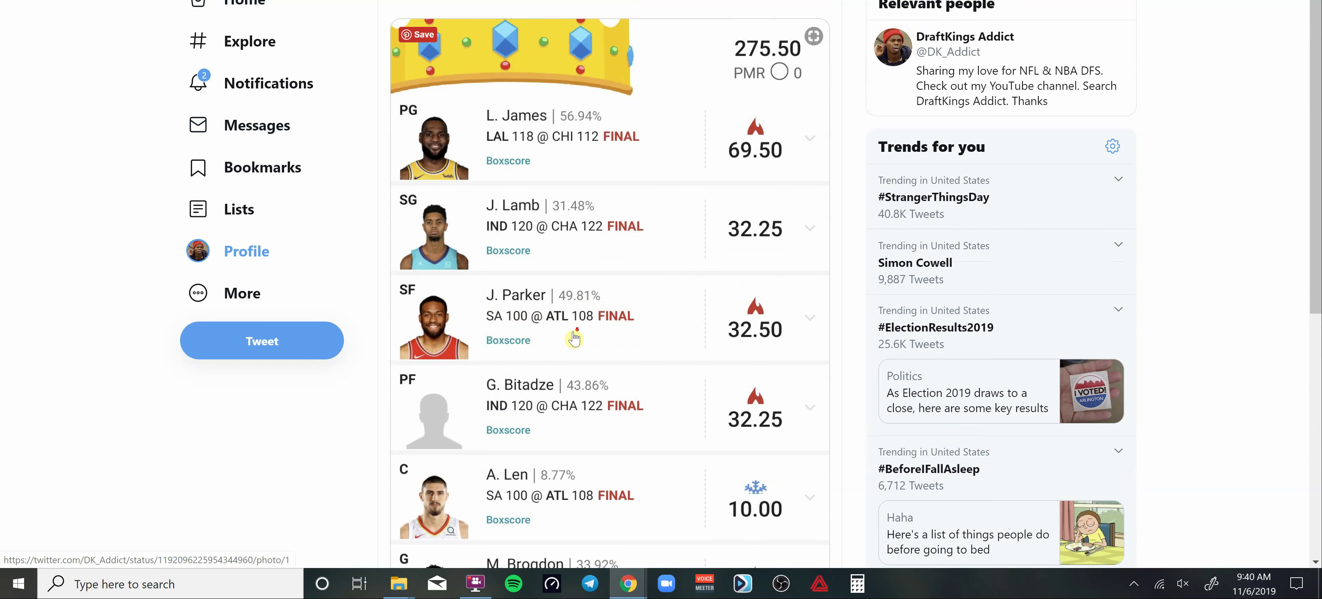
pyautogui.scroll(-2, 574, 339)
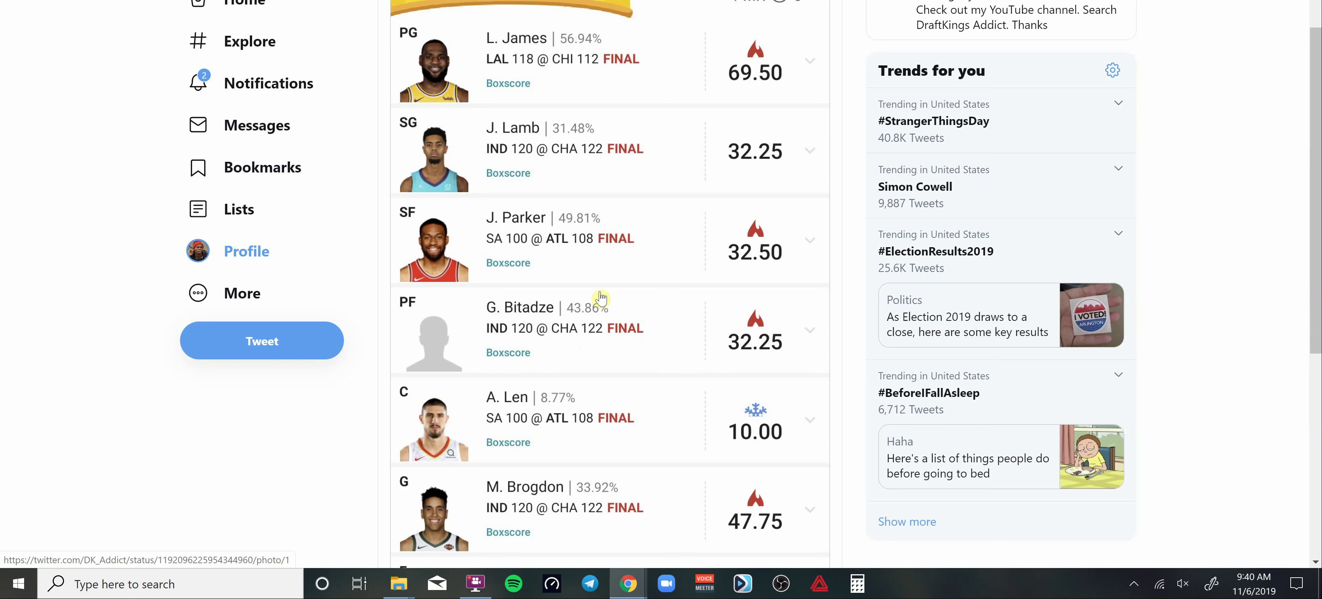
pyautogui.scroll(-2, 597, 313)
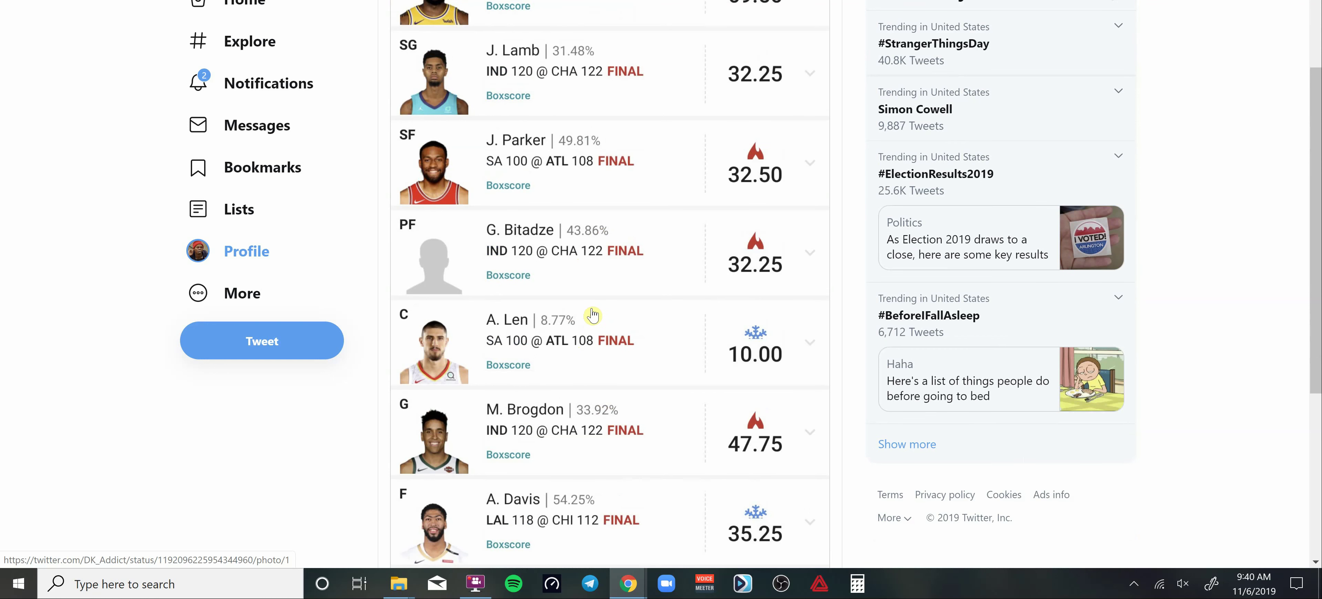
pyautogui.scroll(-2, 595, 313)
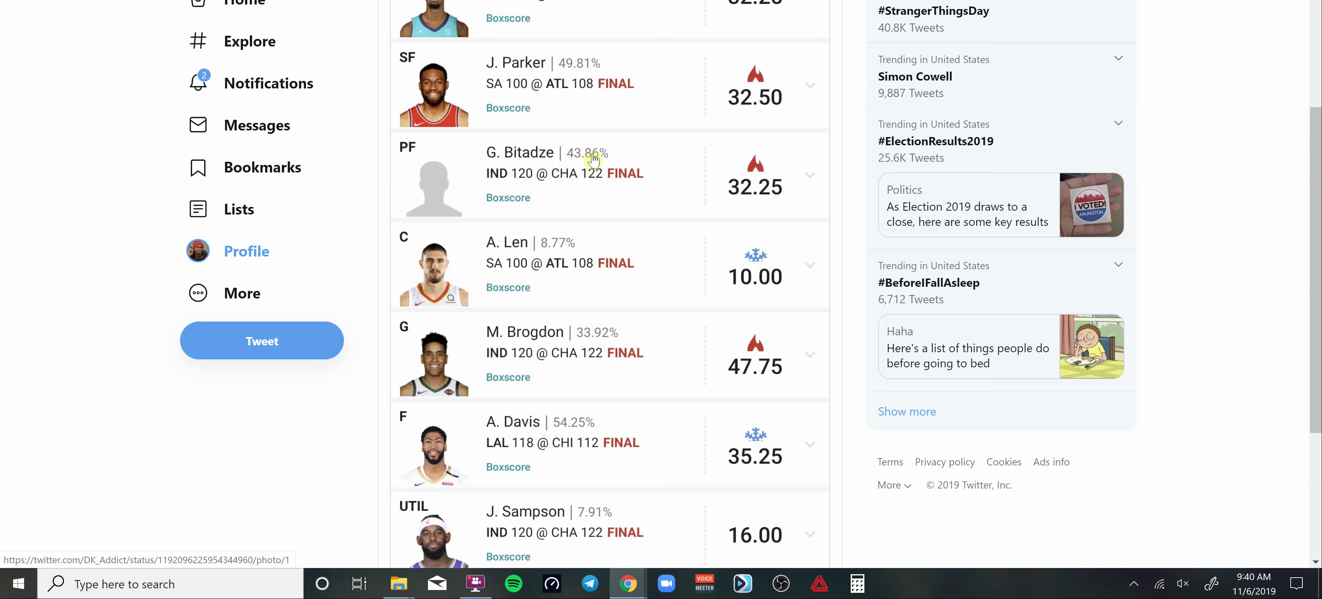
pyautogui.scroll(-1, 628, 359)
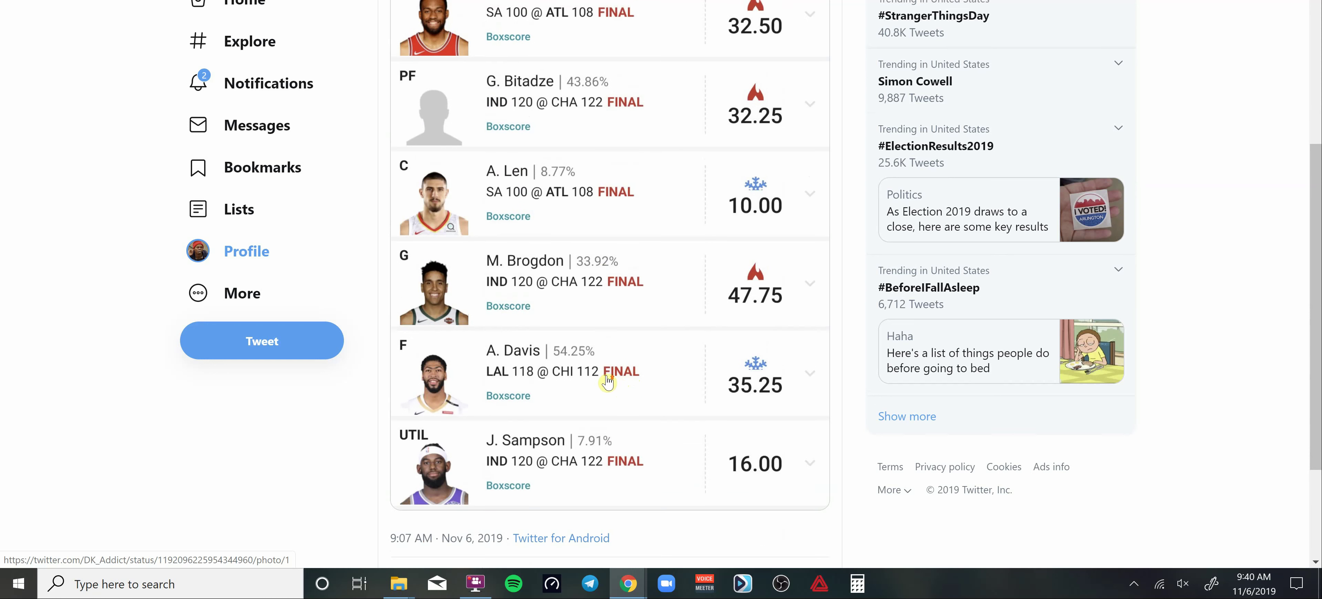
pyautogui.scroll(5, 614, 377)
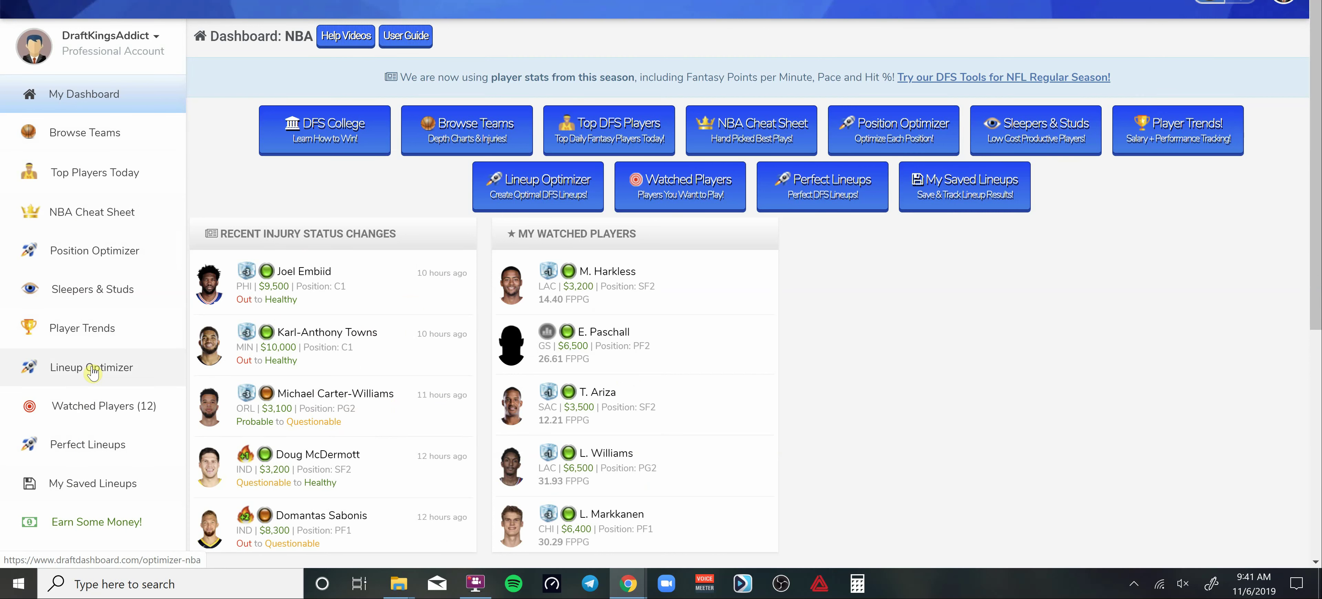
# Go from Player Trends to the Position Optimizer for the 2019-11-06 Main 7:00pm slate.
pyautogui.click(96, 331)
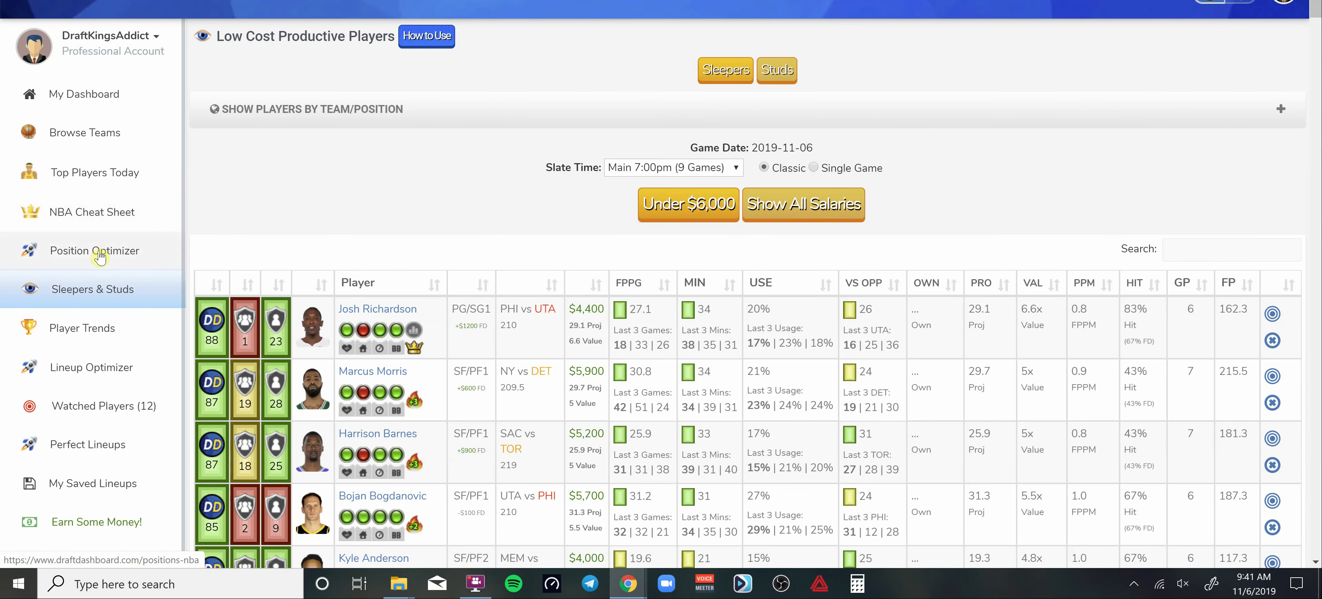
pyautogui.click(97, 252)
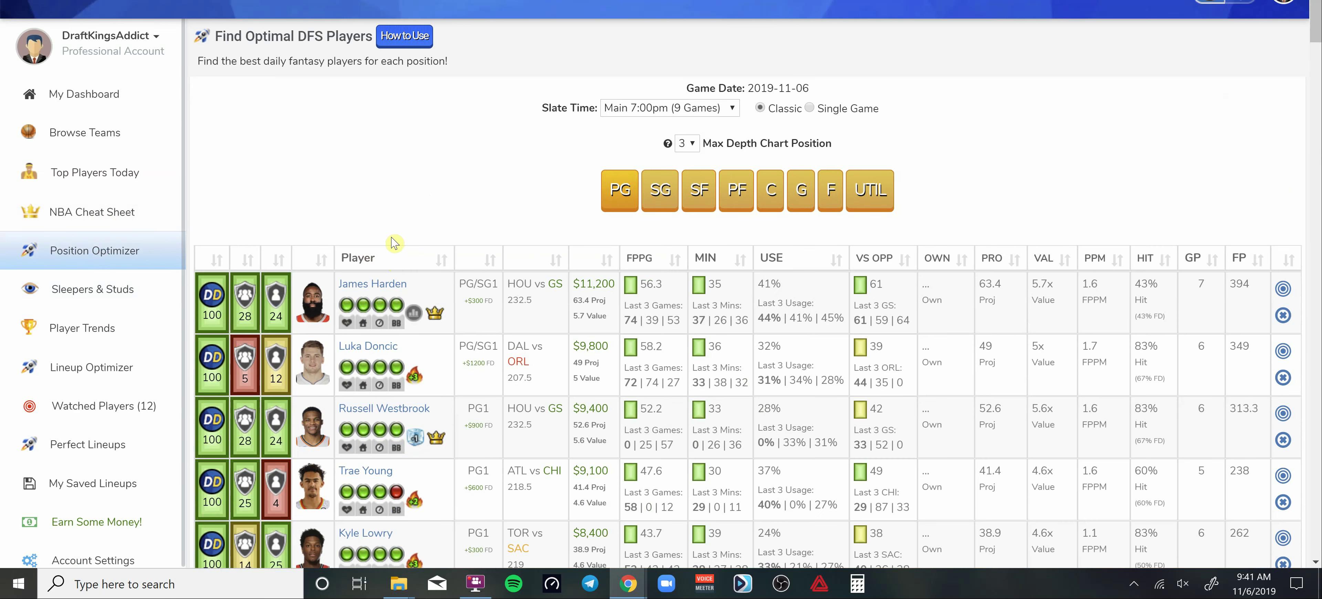
# Scroll through the point guard list past Donovan Mitchell ($7,800) and back up to James Harden ($11,200).
pyautogui.scroll(-2, 392, 241)
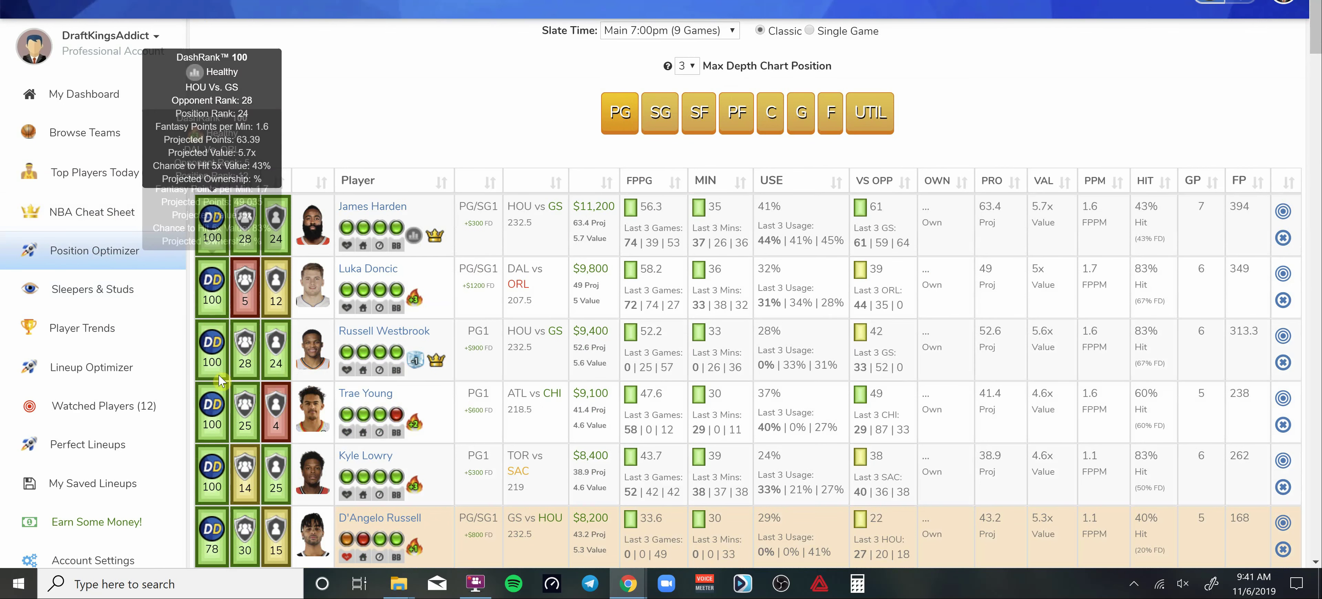
pyautogui.scroll(-1, 222, 423)
pyautogui.scroll(-3, 215, 451)
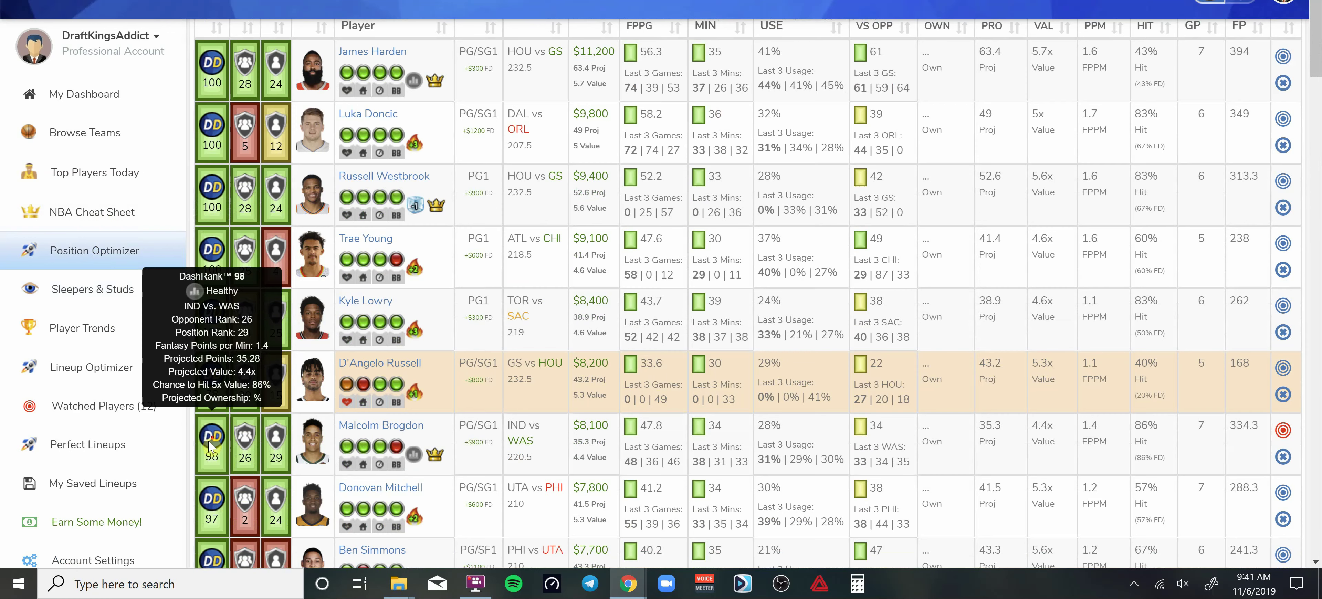
pyautogui.scroll(-3, 211, 445)
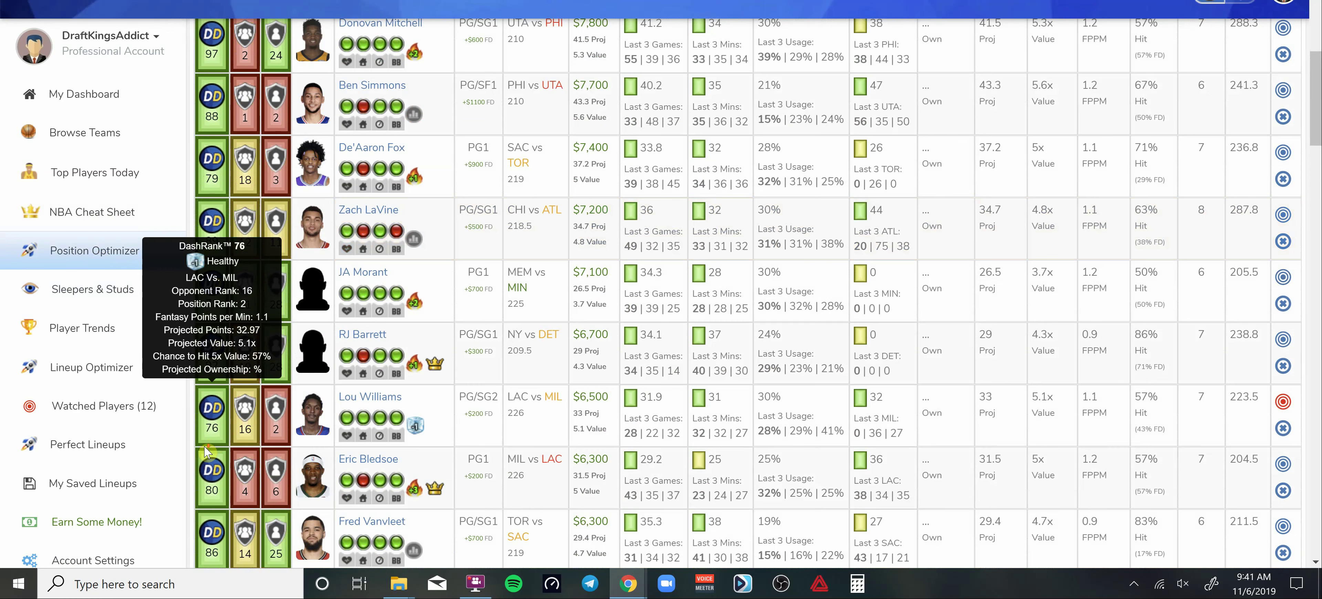
pyautogui.scroll(-15, 210, 452)
pyautogui.scroll(-15, 206, 484)
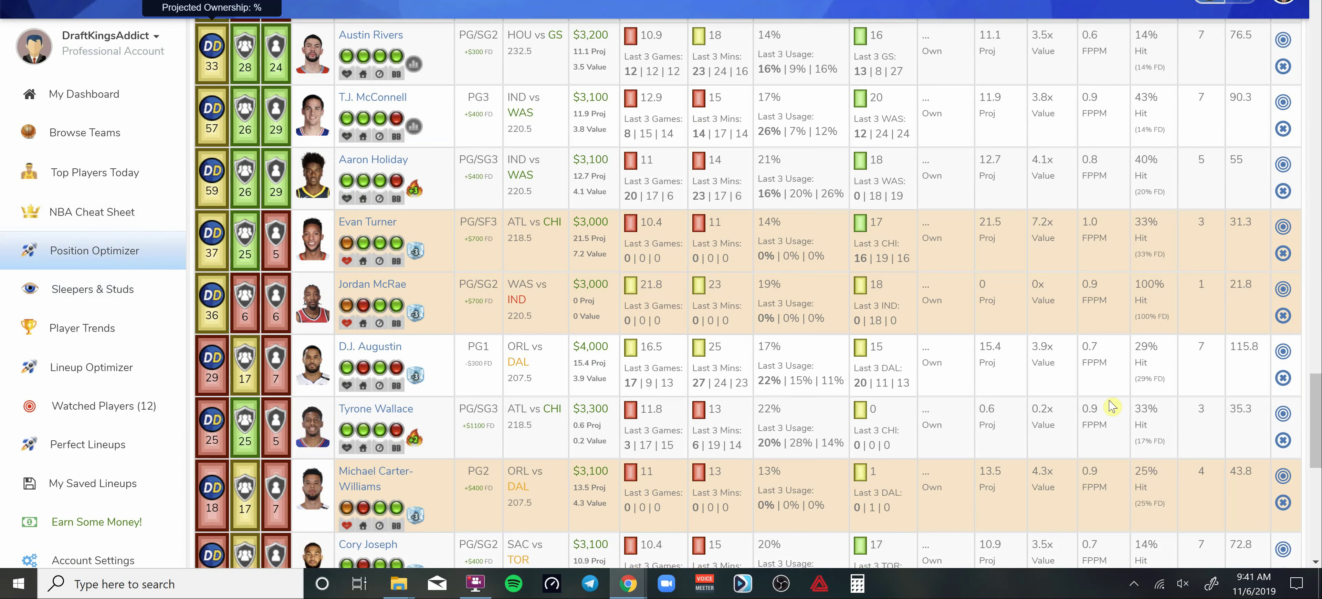
pyautogui.scroll(-8, 205, 450)
pyautogui.moveTo(1317, 517); pyautogui.dragTo(1319, 245)
pyautogui.moveTo(1318, 114); pyautogui.dragTo(1318, 79)
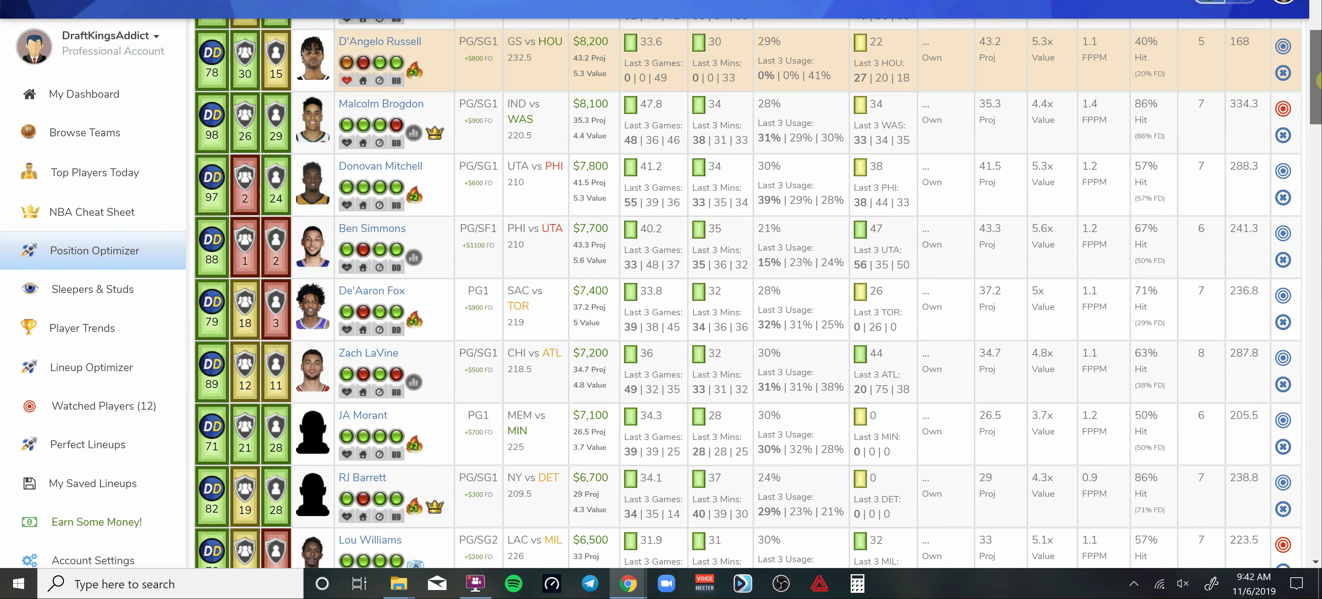
pyautogui.scroll(9, 1165, 139)
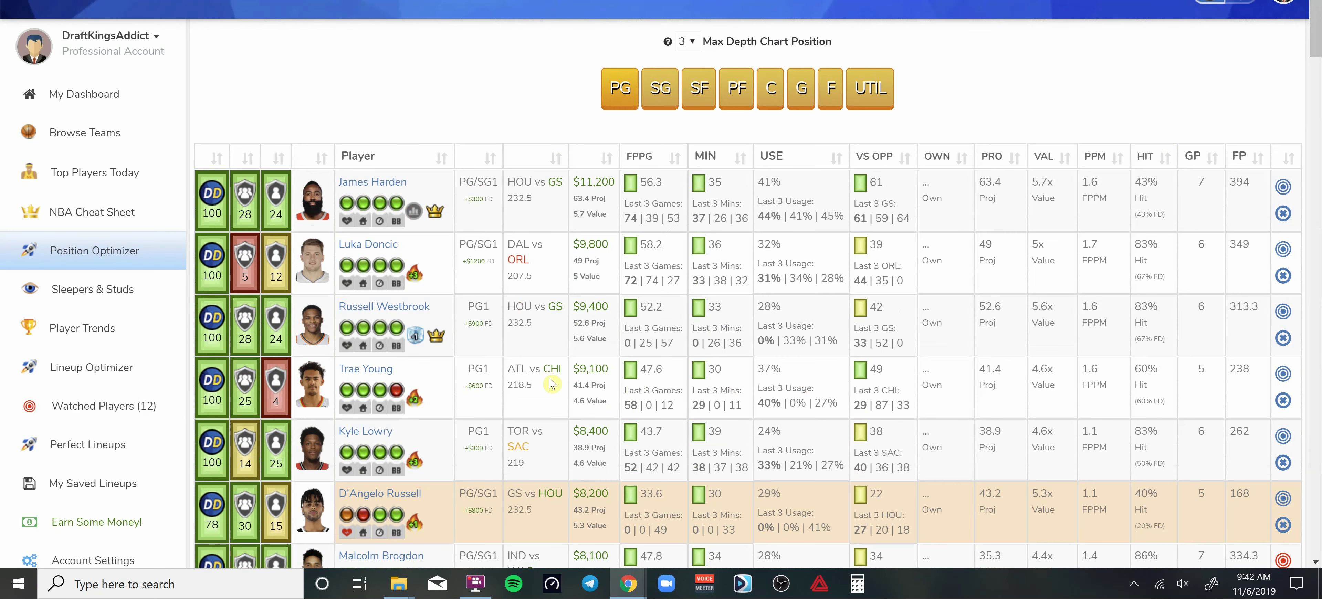
pyautogui.moveTo(421, 341)
# Add Russell Westbrook to the watched players, making 13, and browse guards like Bradley Beal and Zach LaVine.
pyautogui.scroll(-2, 920, 331)
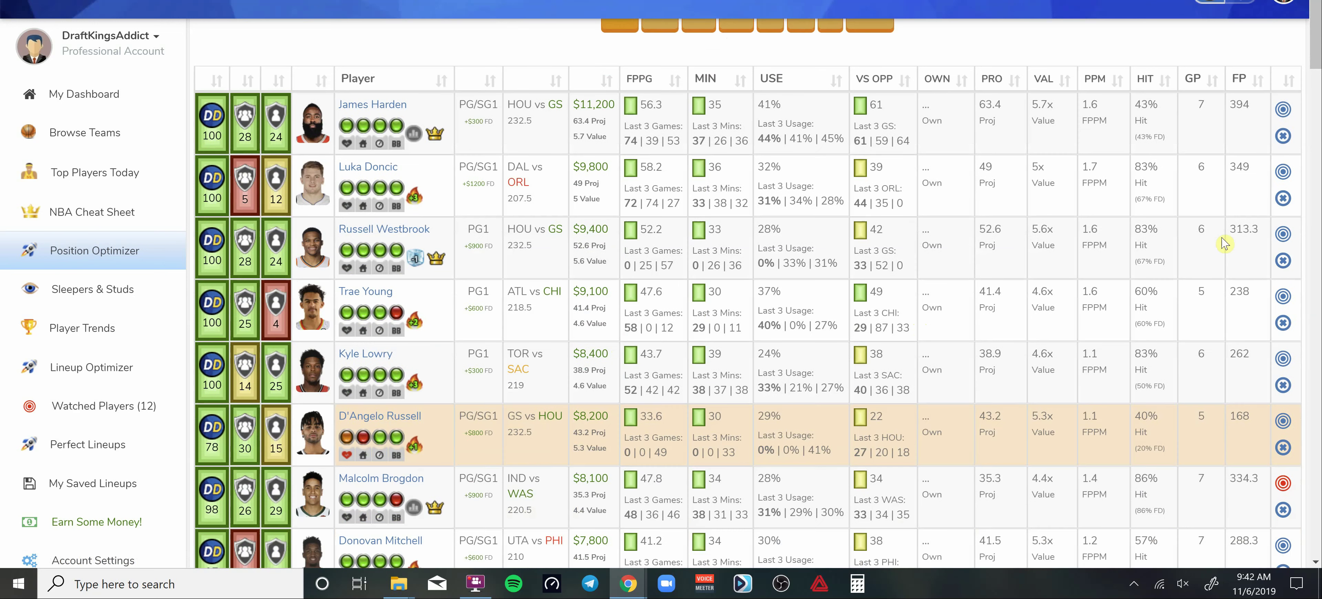
pyautogui.click(1284, 234)
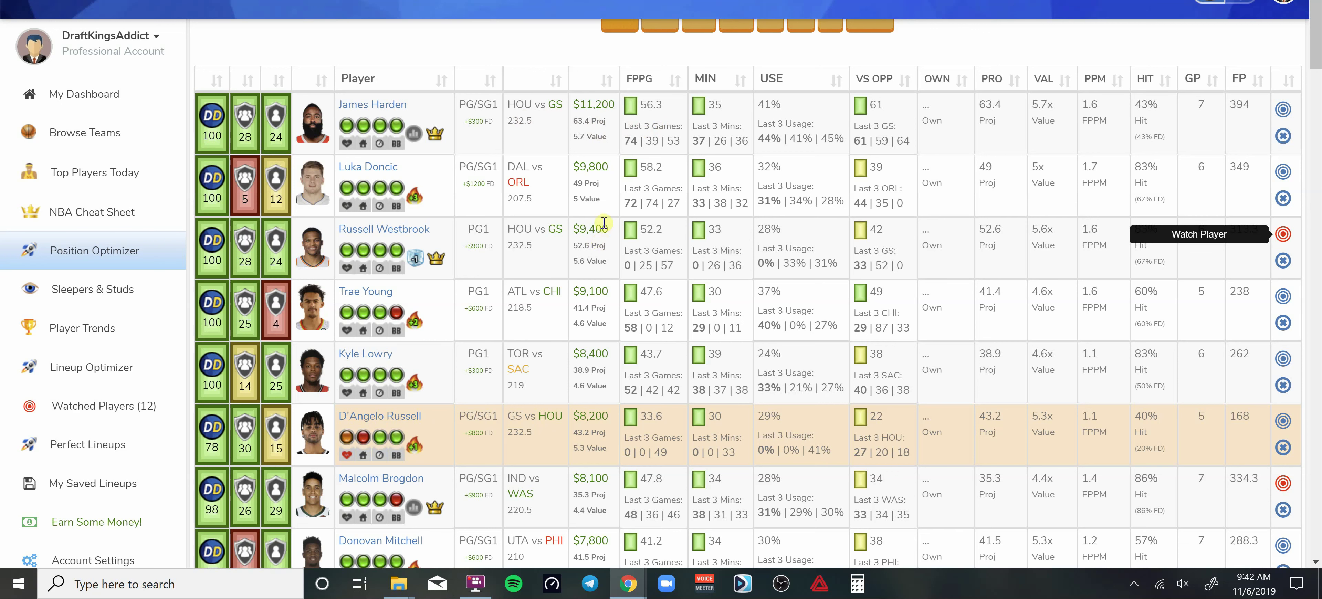
pyautogui.scroll(-2, 660, 233)
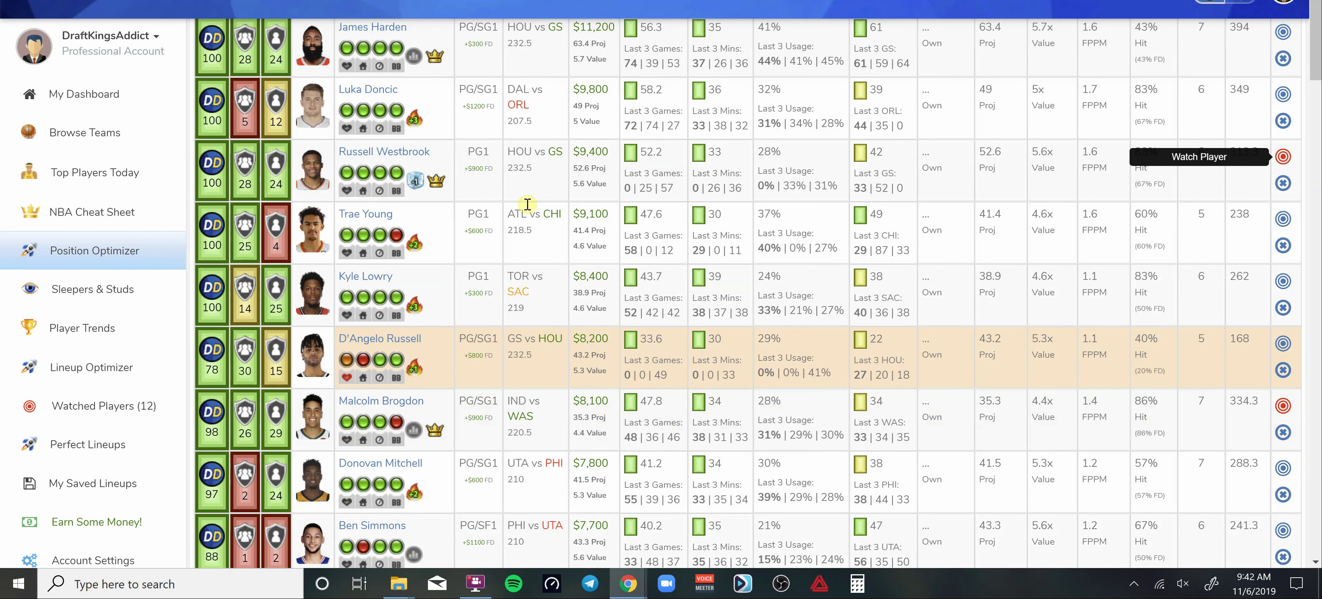
pyautogui.scroll(-1, 576, 328)
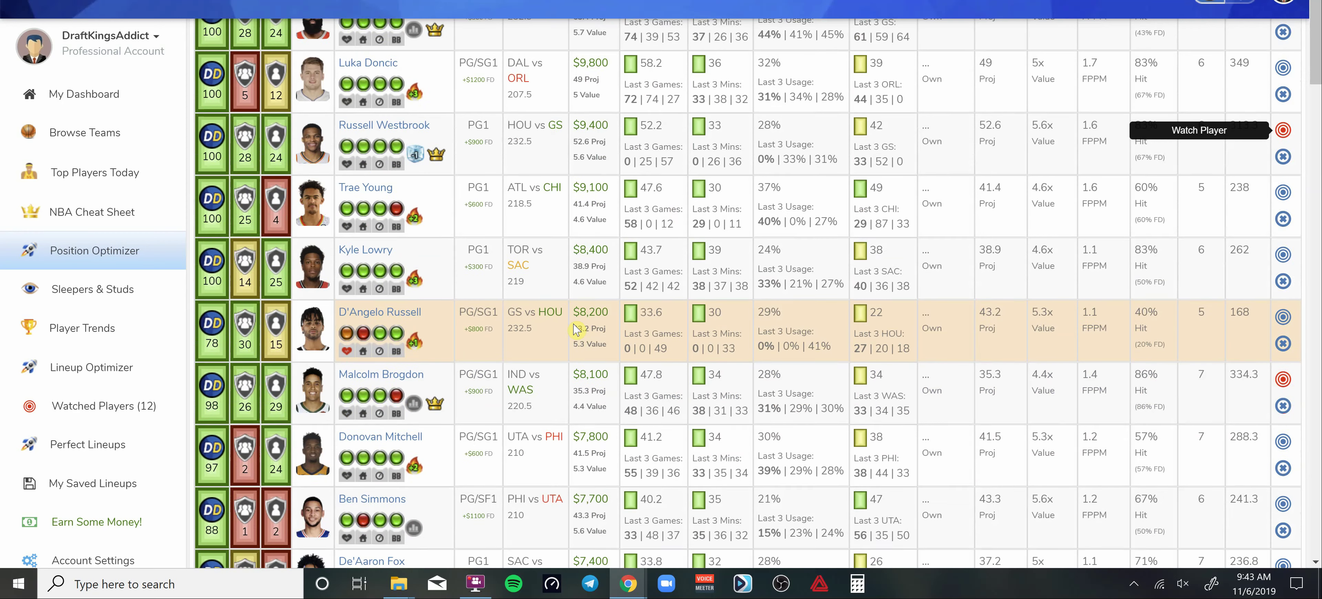
pyautogui.scroll(1, 577, 331)
pyautogui.scroll(6, 579, 336)
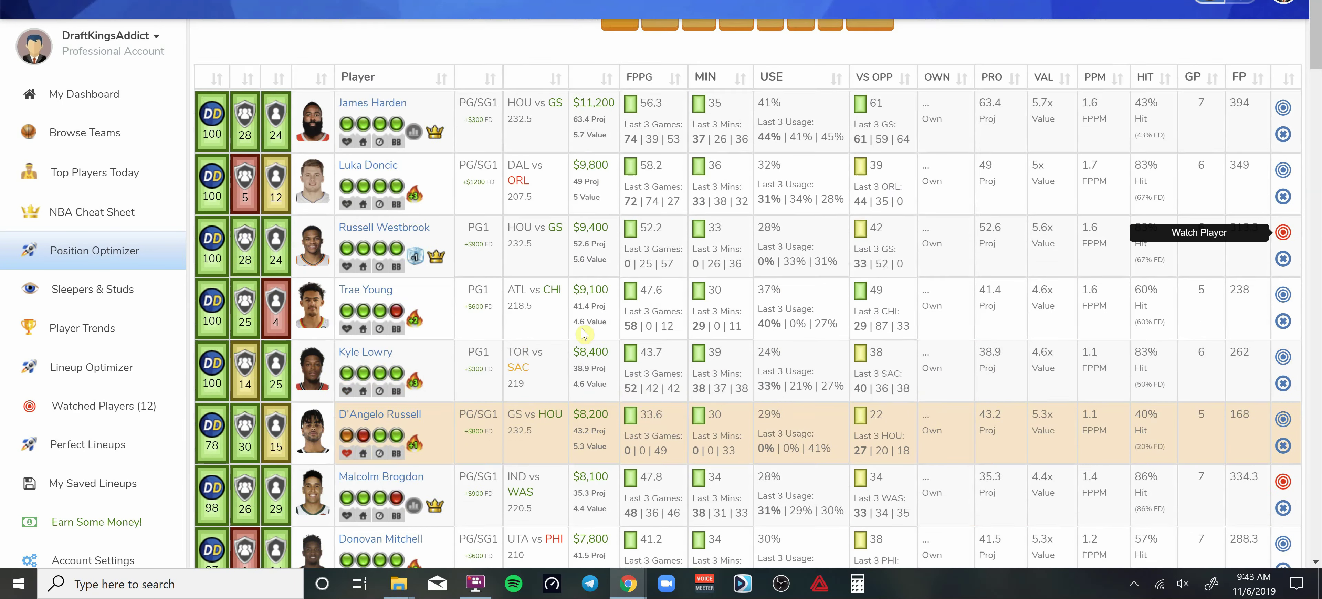
pyautogui.scroll(-4, 589, 365)
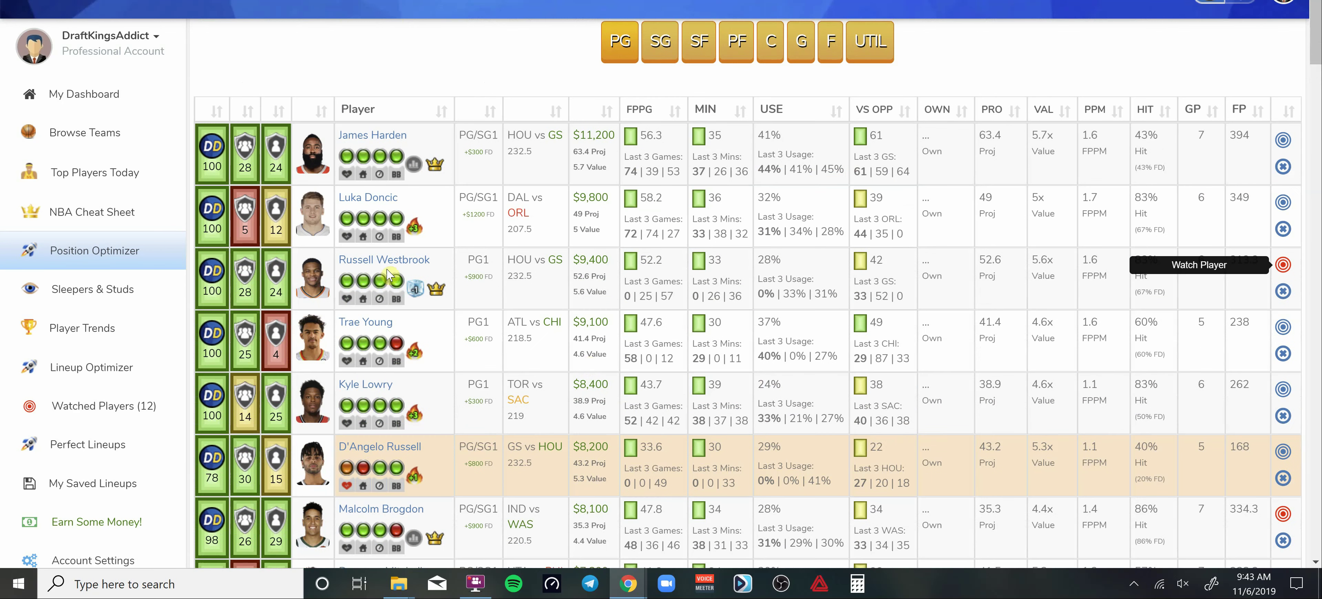
pyautogui.scroll(-3, 590, 365)
pyautogui.moveTo(421, 277)
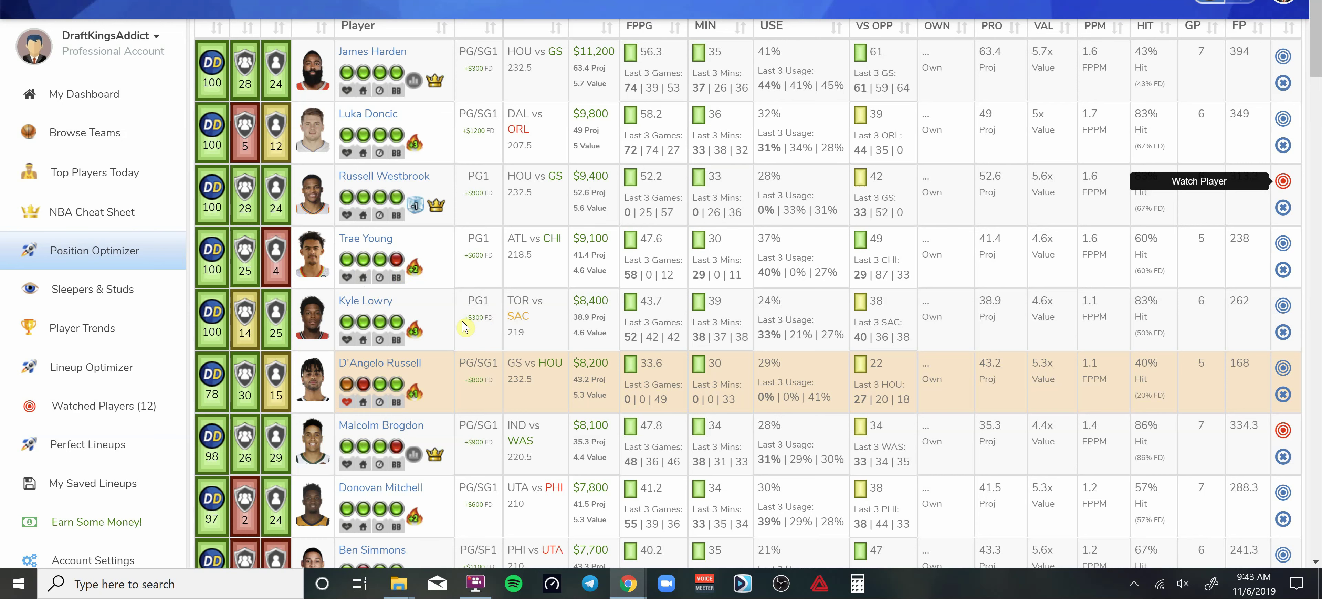
pyautogui.scroll(-1, 501, 333)
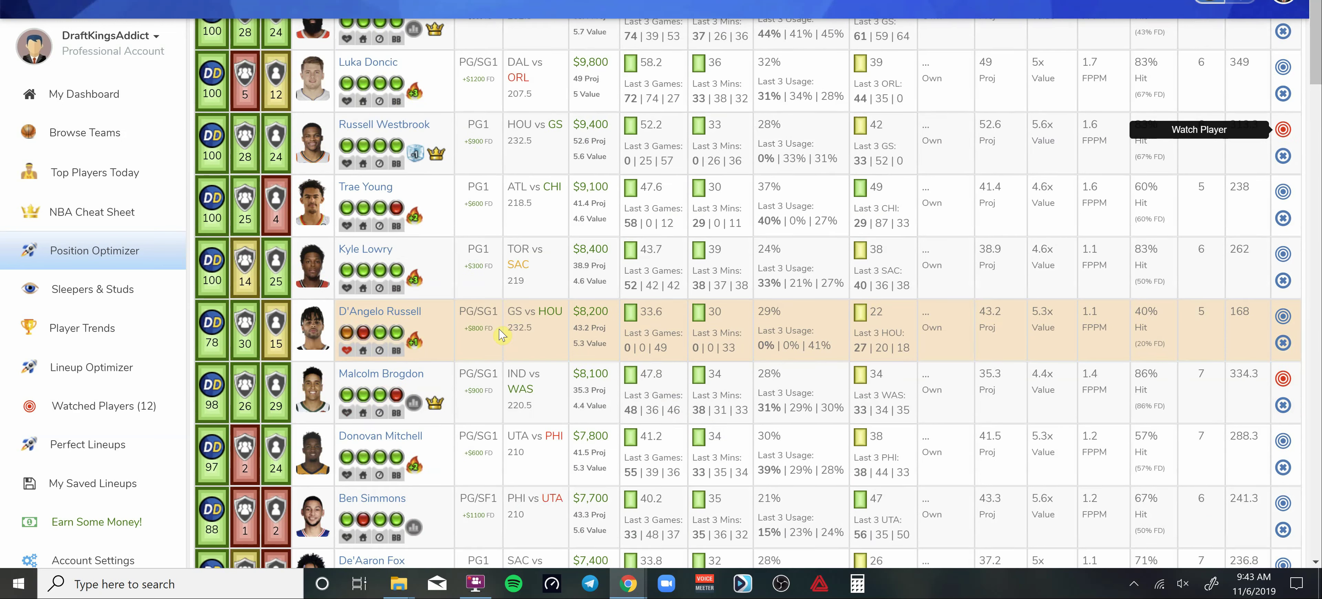
pyautogui.scroll(5, 500, 333)
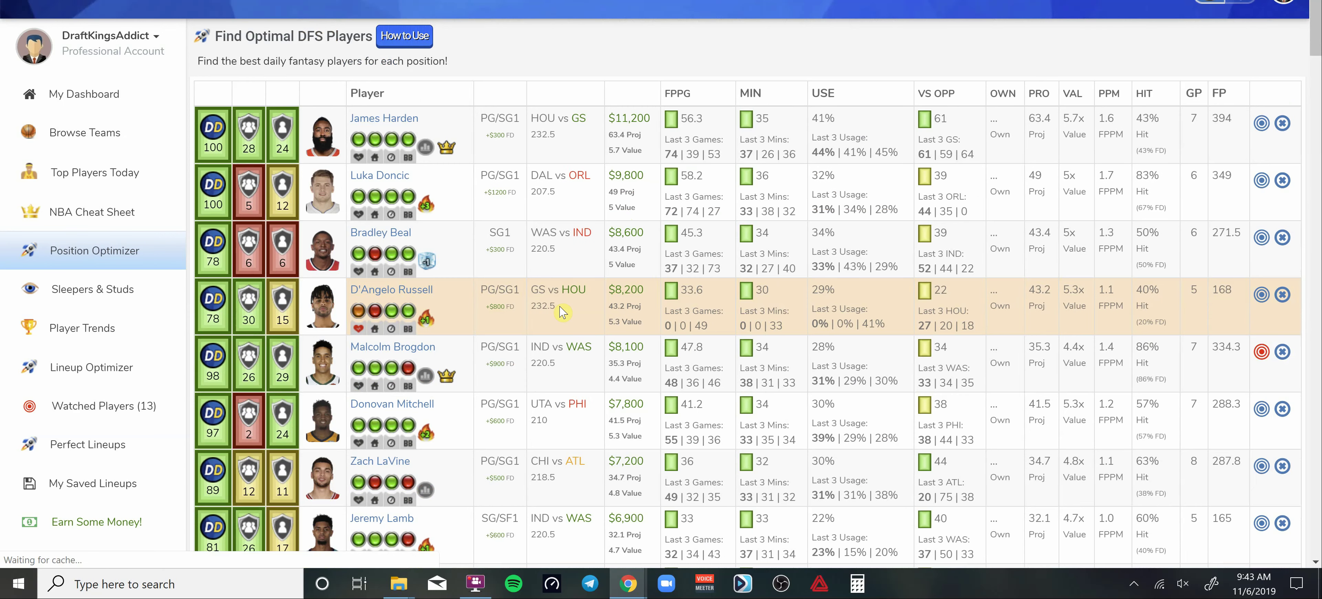
# Scroll down the optimizer table and back to the top of the list.
pyautogui.scroll(-3, 563, 312)
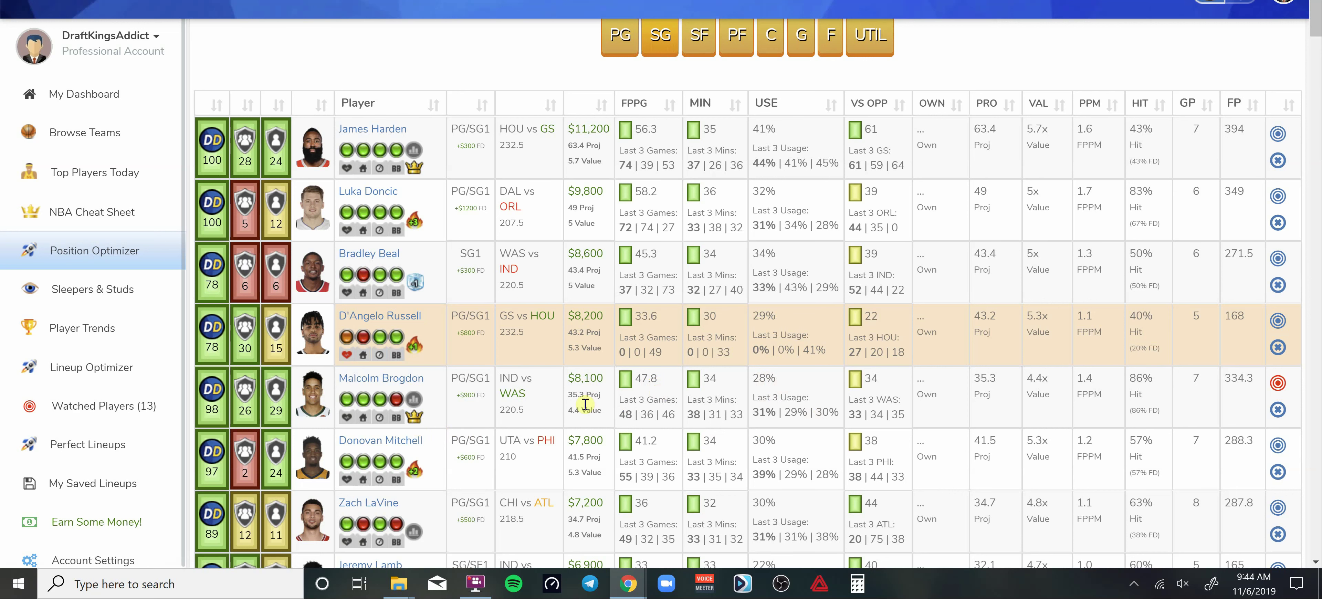
pyautogui.moveTo(276, 408)
pyautogui.scroll(-1, 684, 415)
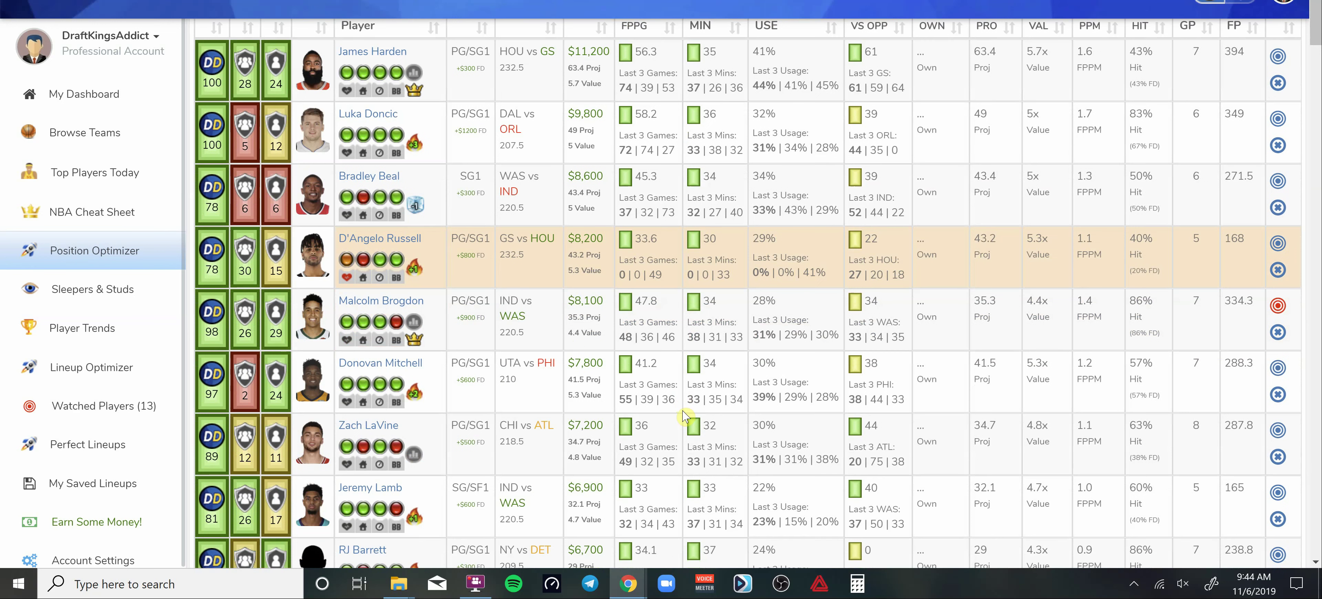
pyautogui.scroll(3, 686, 425)
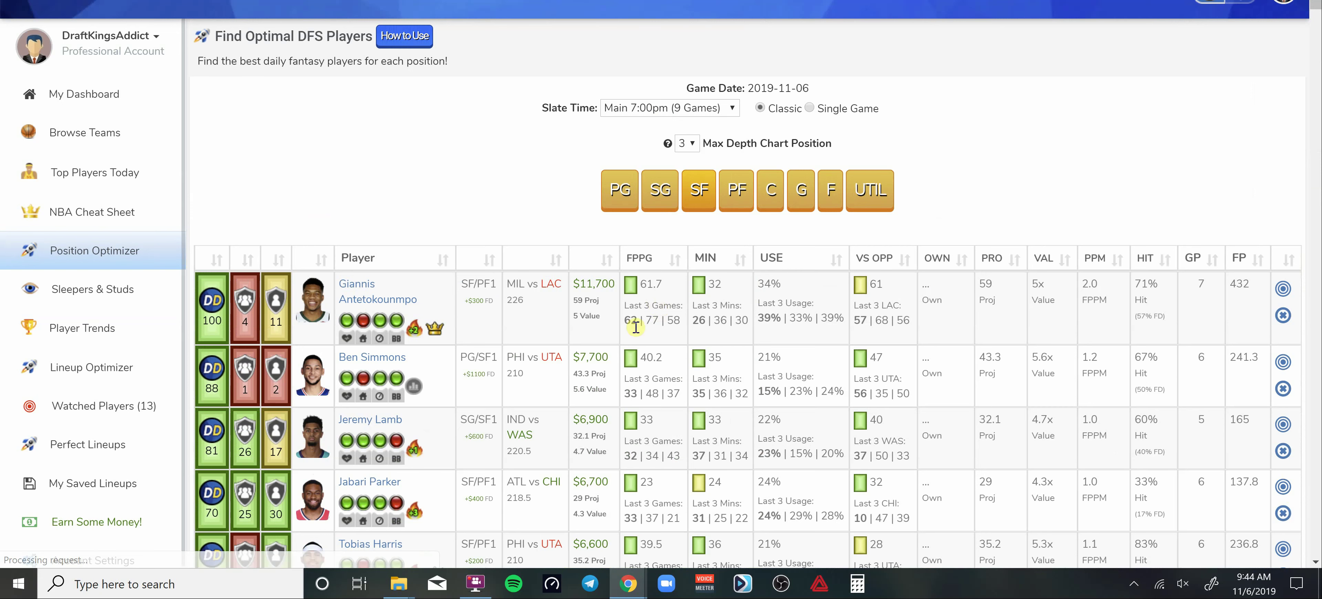
pyautogui.scroll(-2, 590, 349)
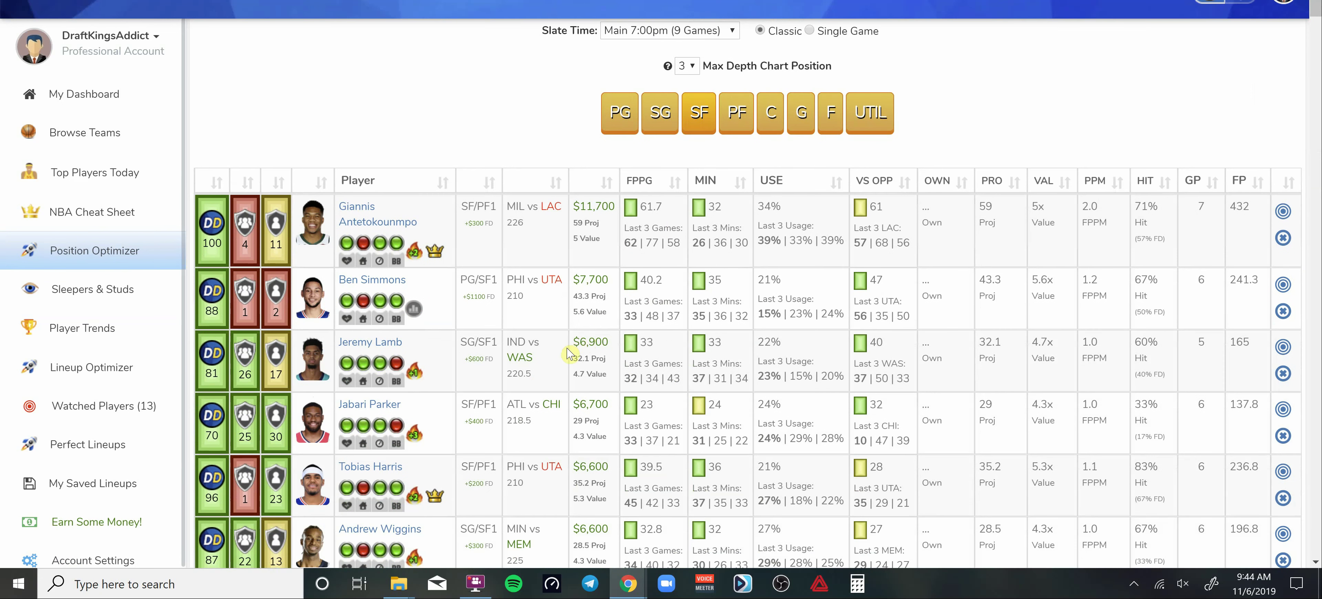
pyautogui.scroll(-2, 567, 355)
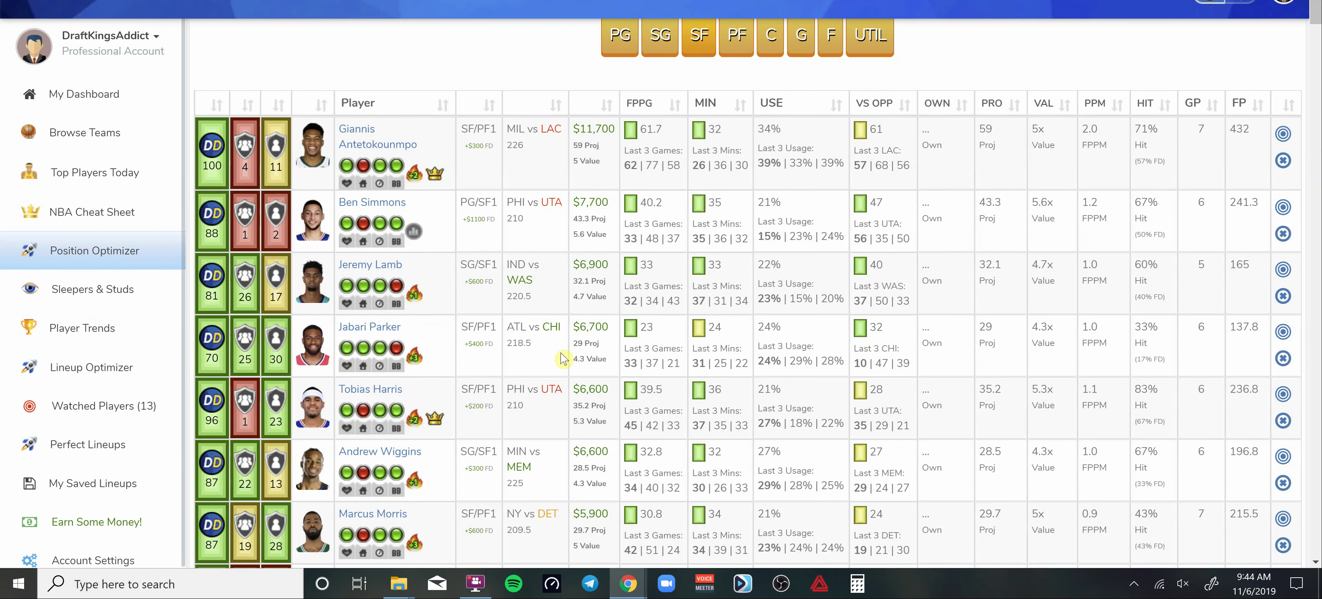
pyautogui.scroll(-4, 564, 358)
pyautogui.scroll(6, 566, 362)
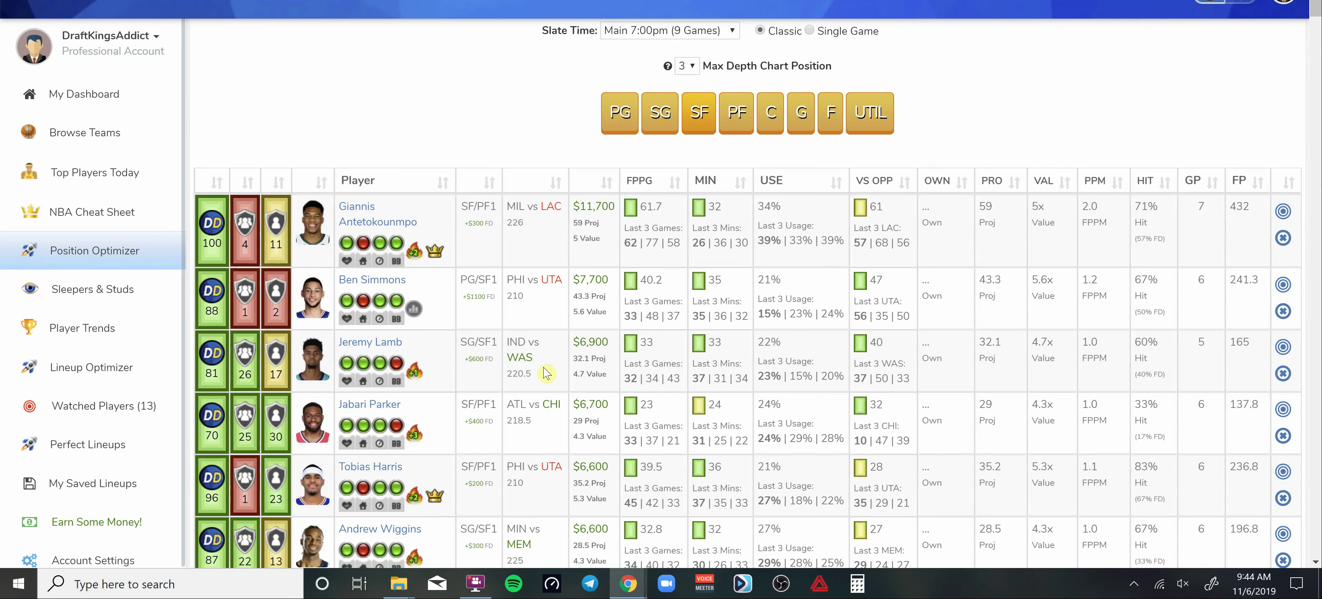
pyautogui.scroll(-8, 545, 373)
pyautogui.scroll(-10, 546, 373)
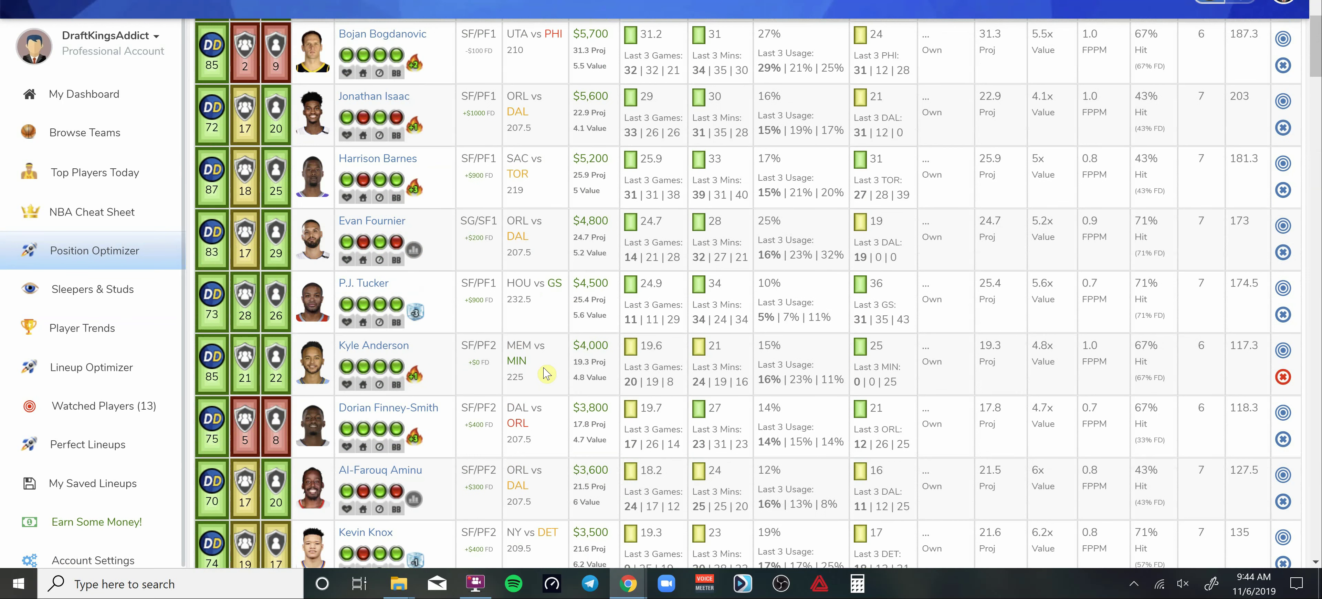
pyautogui.scroll(-1, 554, 377)
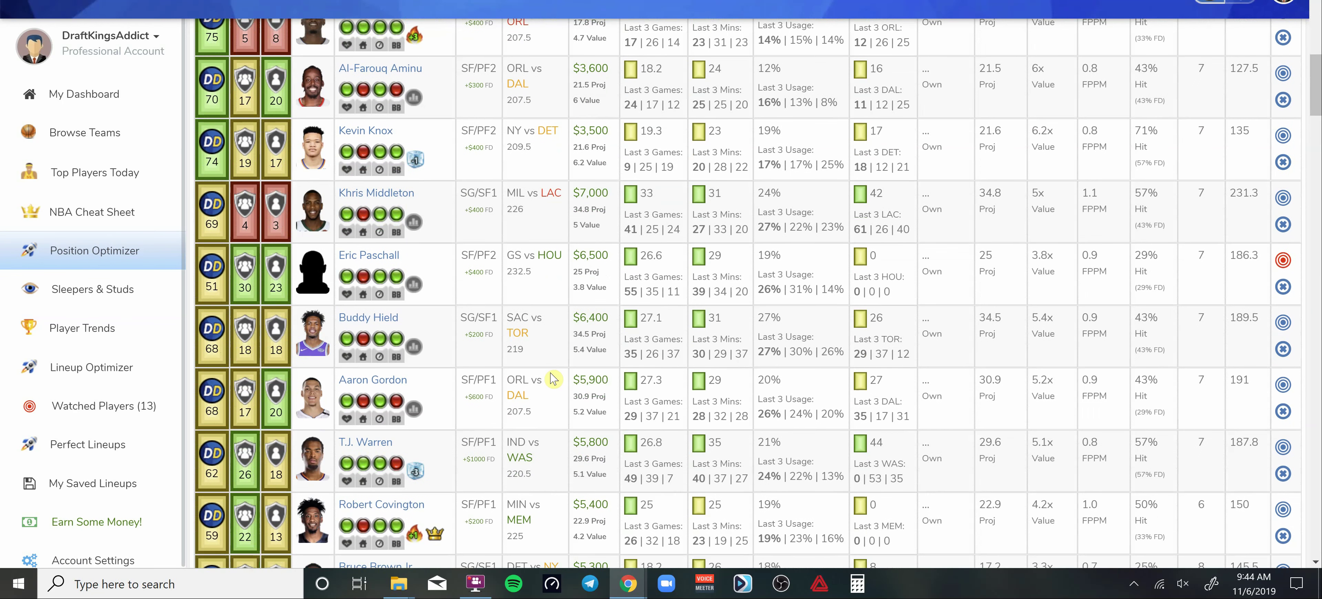
pyautogui.scroll(-15, 553, 380)
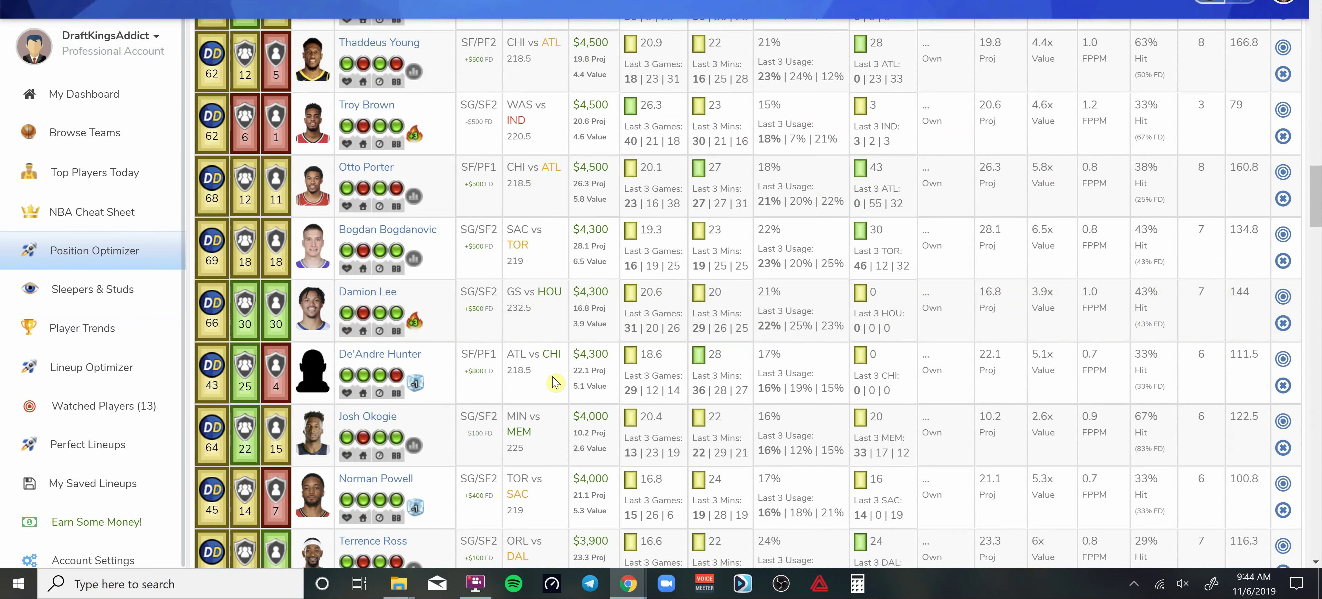
pyautogui.scroll(-5, 554, 382)
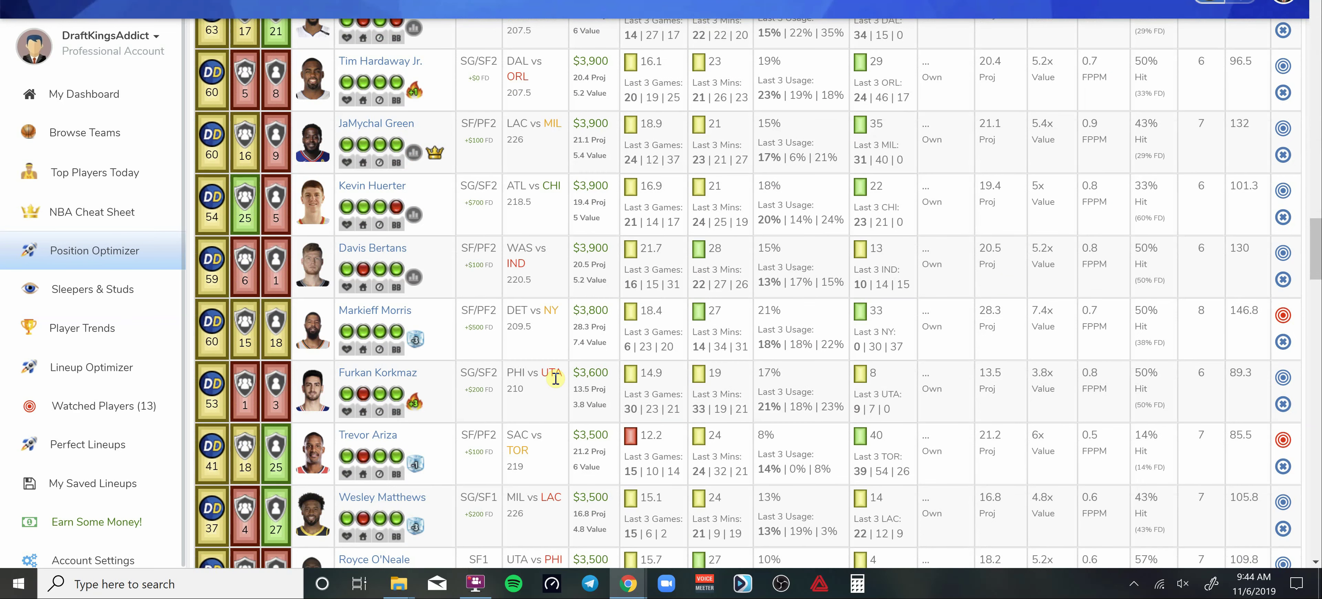
pyautogui.scroll(-5, 555, 382)
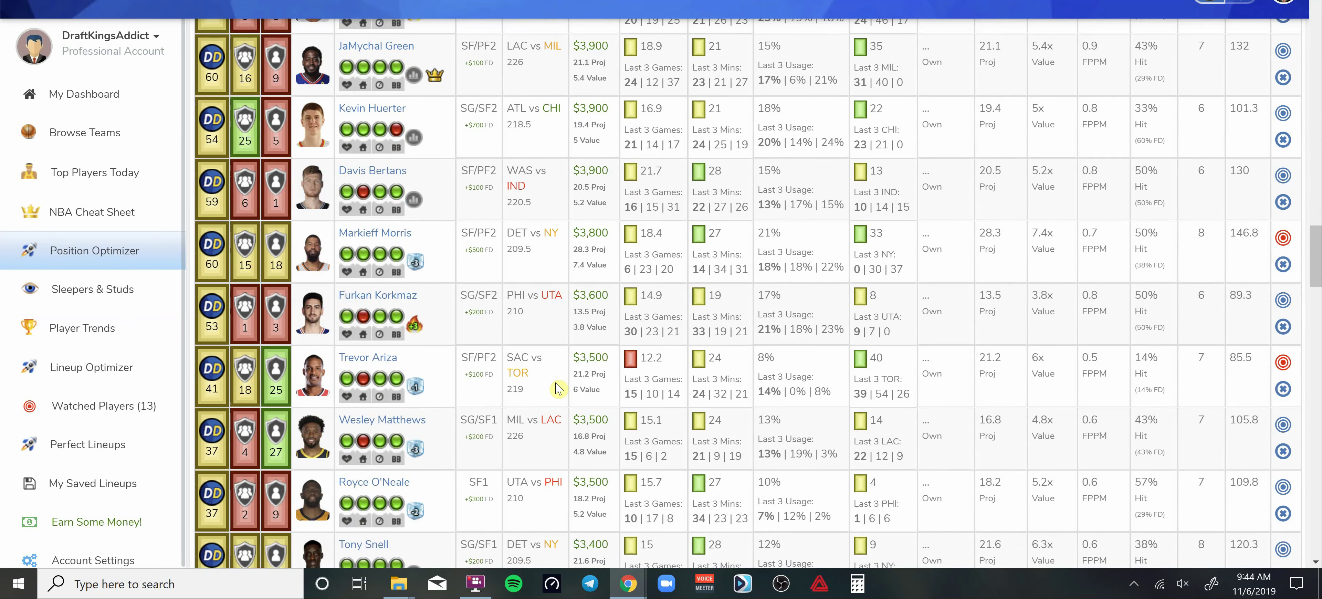
pyautogui.scroll(-10, 557, 389)
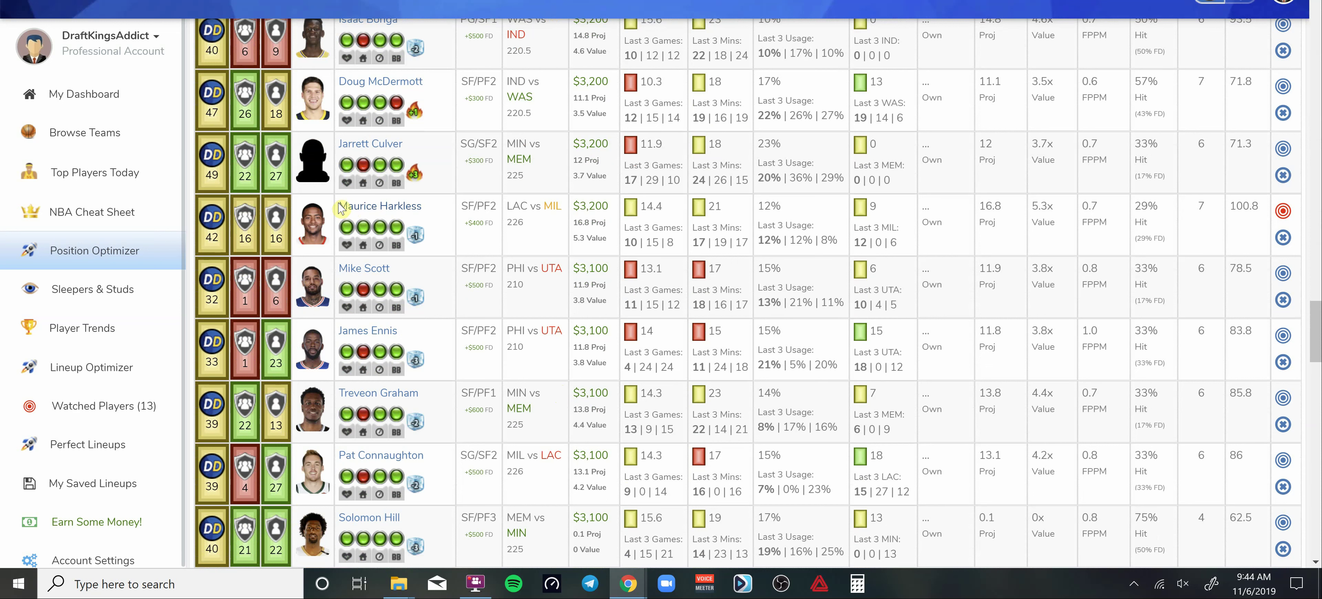
pyautogui.moveTo(366, 228)
pyautogui.moveTo(571, 206); pyautogui.dragTo(608, 240)
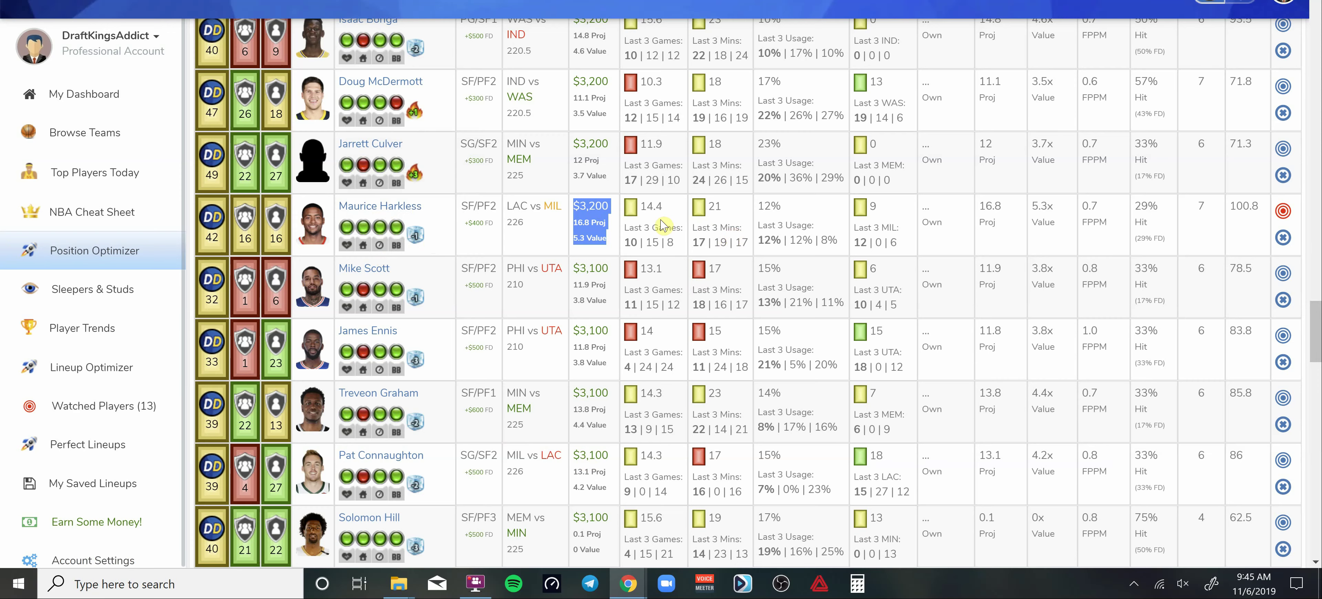
pyautogui.scroll(8, 656, 230)
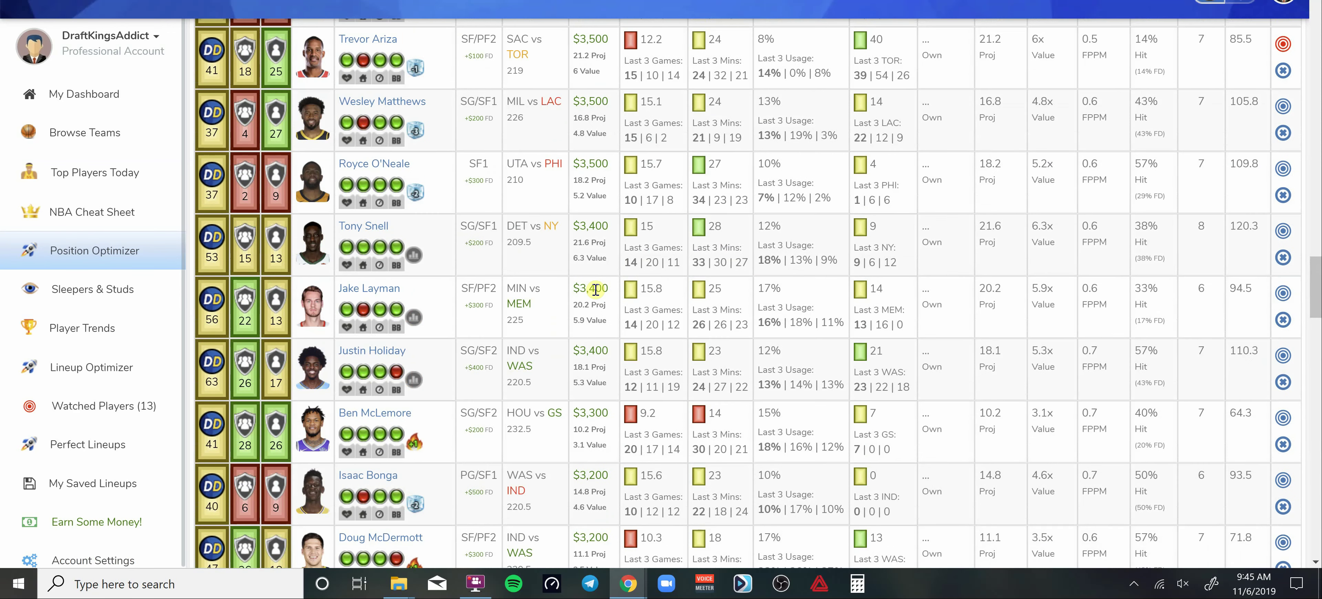
pyautogui.scroll(5, 595, 289)
pyautogui.scroll(6, 595, 290)
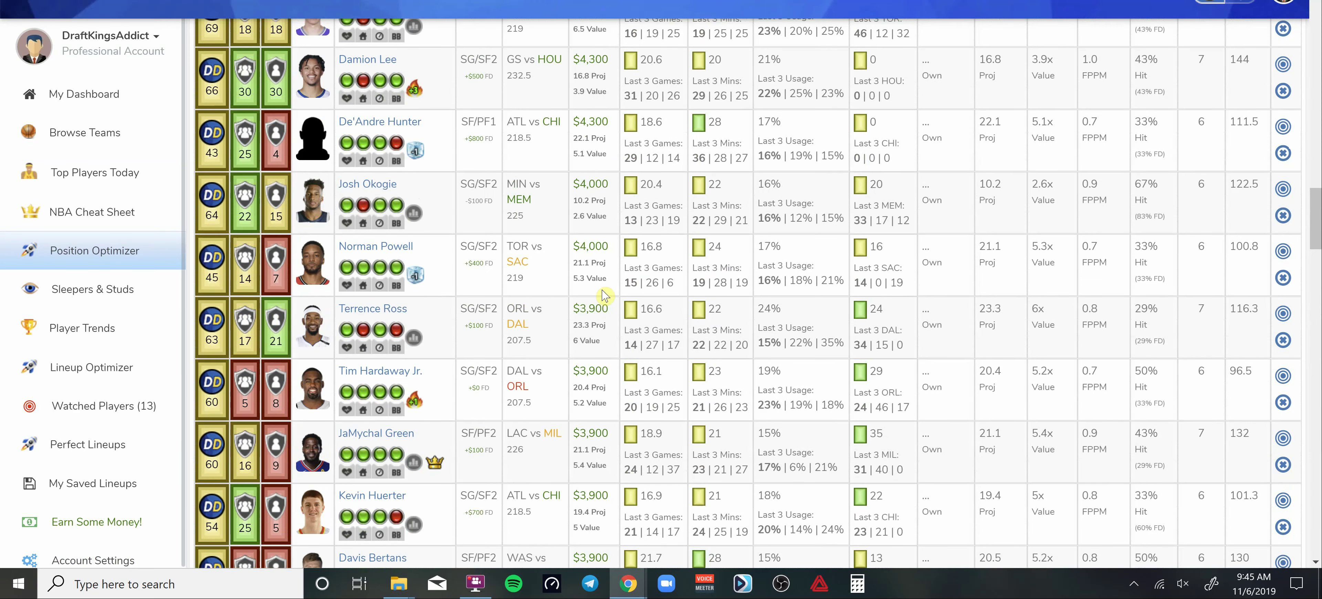
pyautogui.scroll(10, 606, 295)
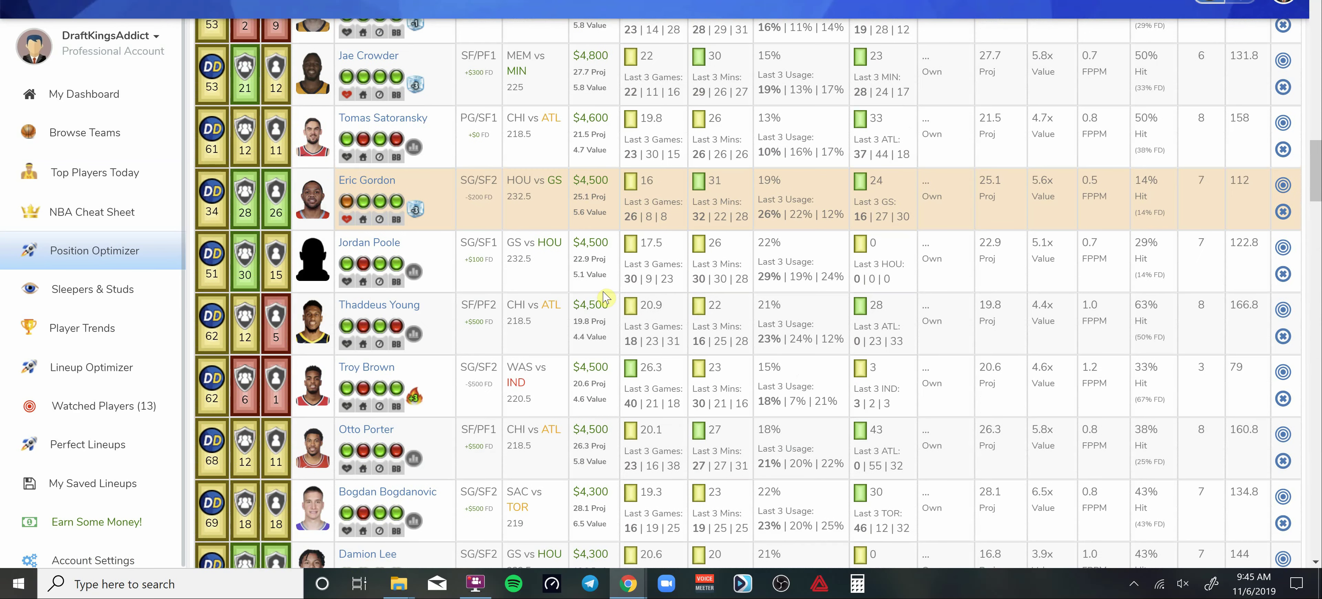
pyautogui.scroll(-10, 636, 295)
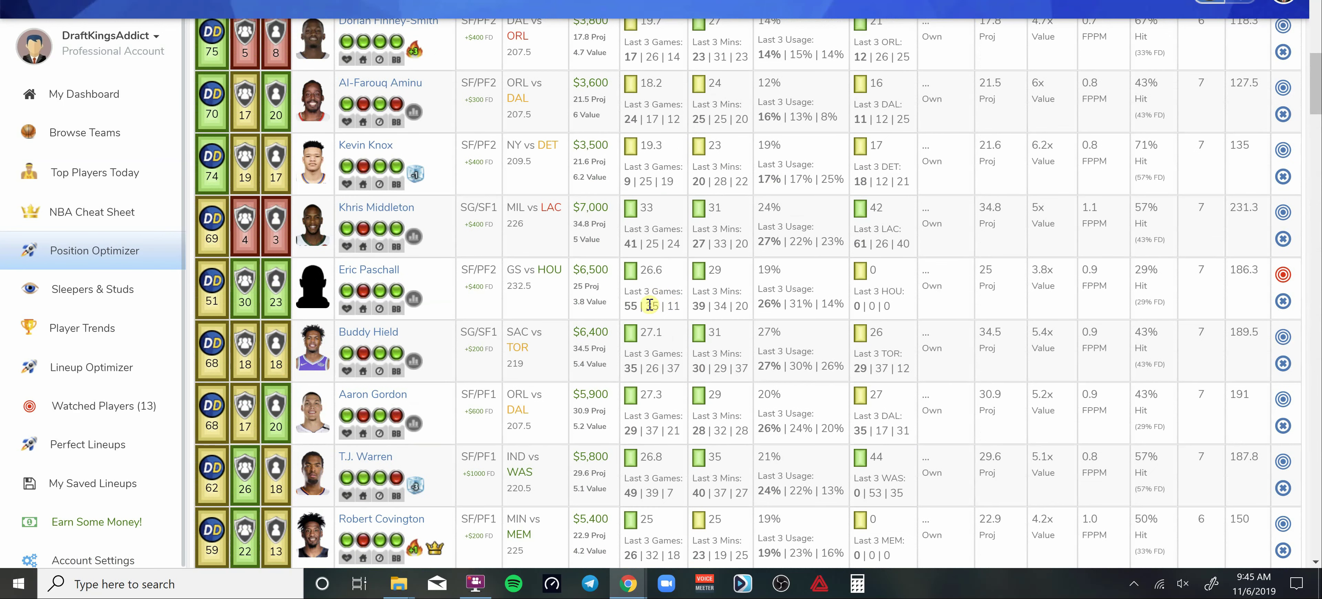
pyautogui.scroll(5, 662, 300)
pyautogui.scroll(8, 651, 306)
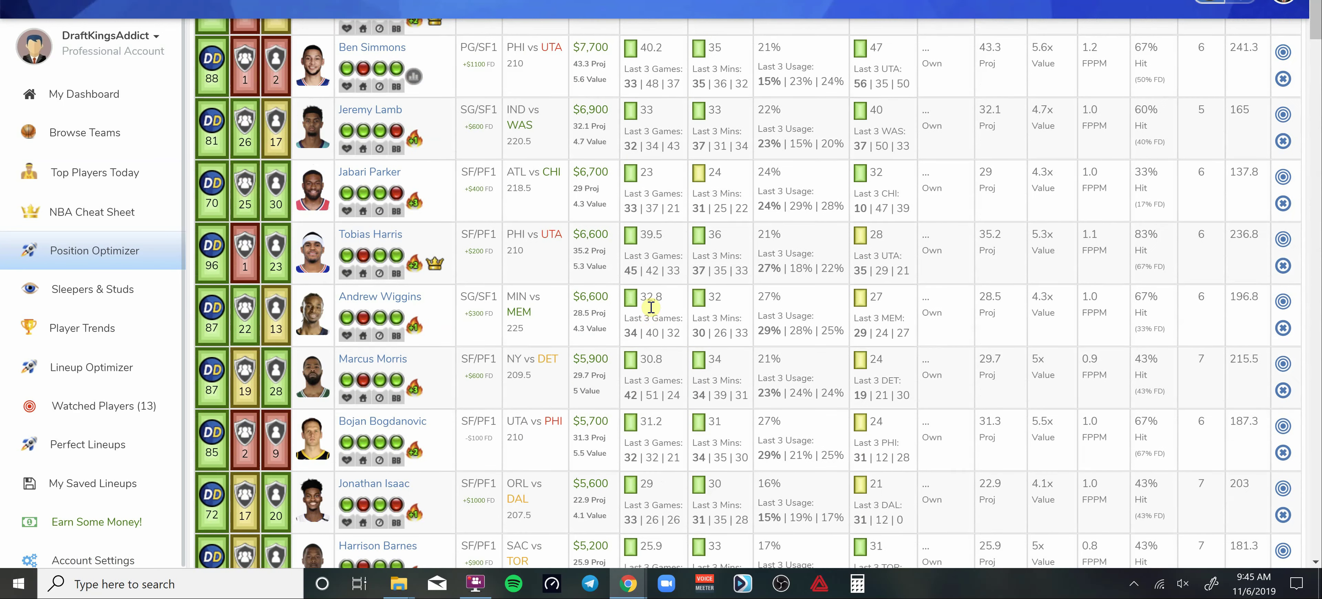
pyautogui.scroll(5, 656, 316)
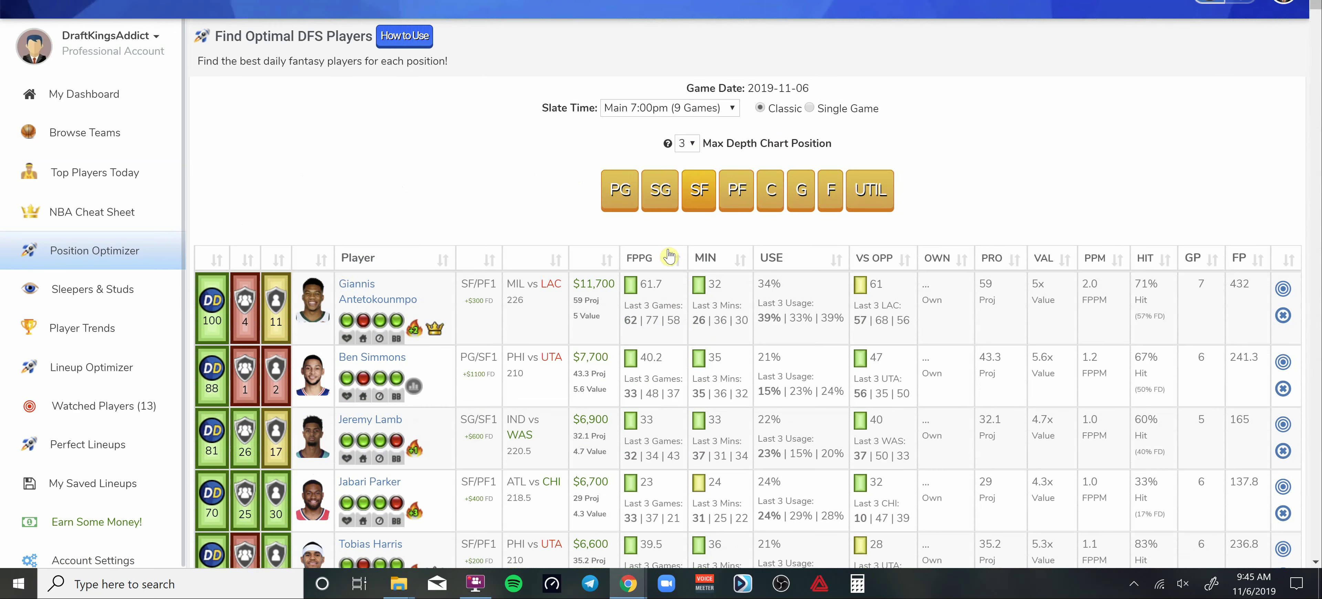
# Switch the optimizer to power forwards, led by Giannis Antetokounmpo, Domantas Sabonis and Kristaps Porzingis.
pyautogui.click(745, 194)
pyautogui.scroll(3, 597, 492)
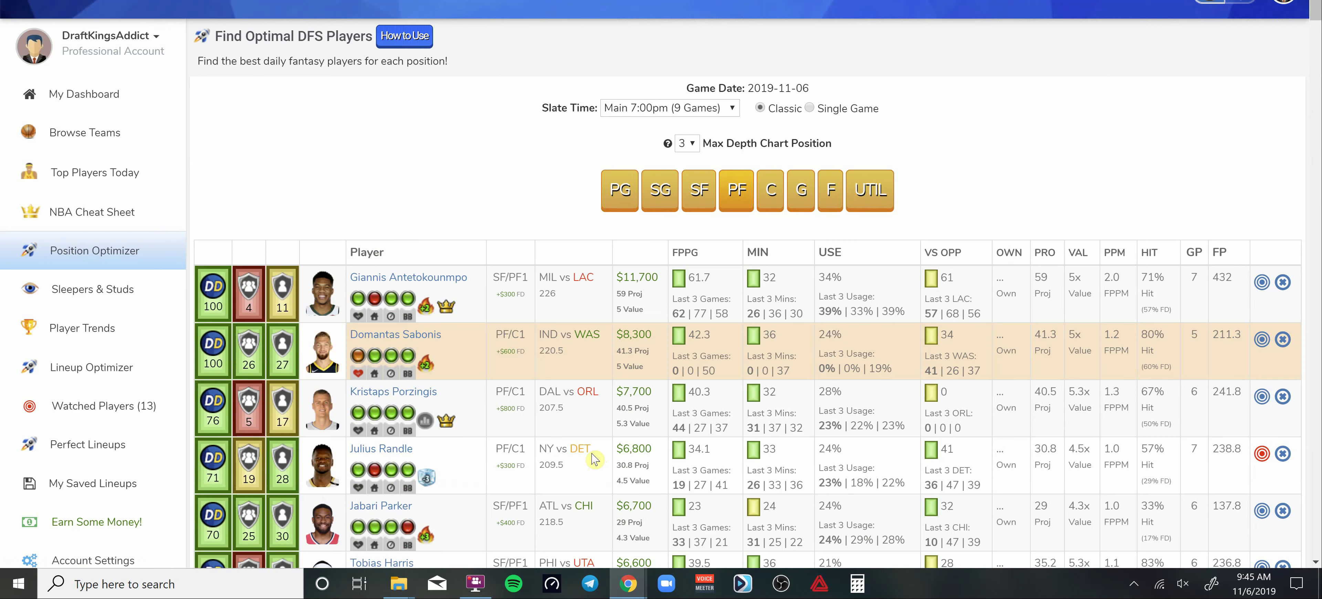
pyautogui.scroll(-3, 558, 437)
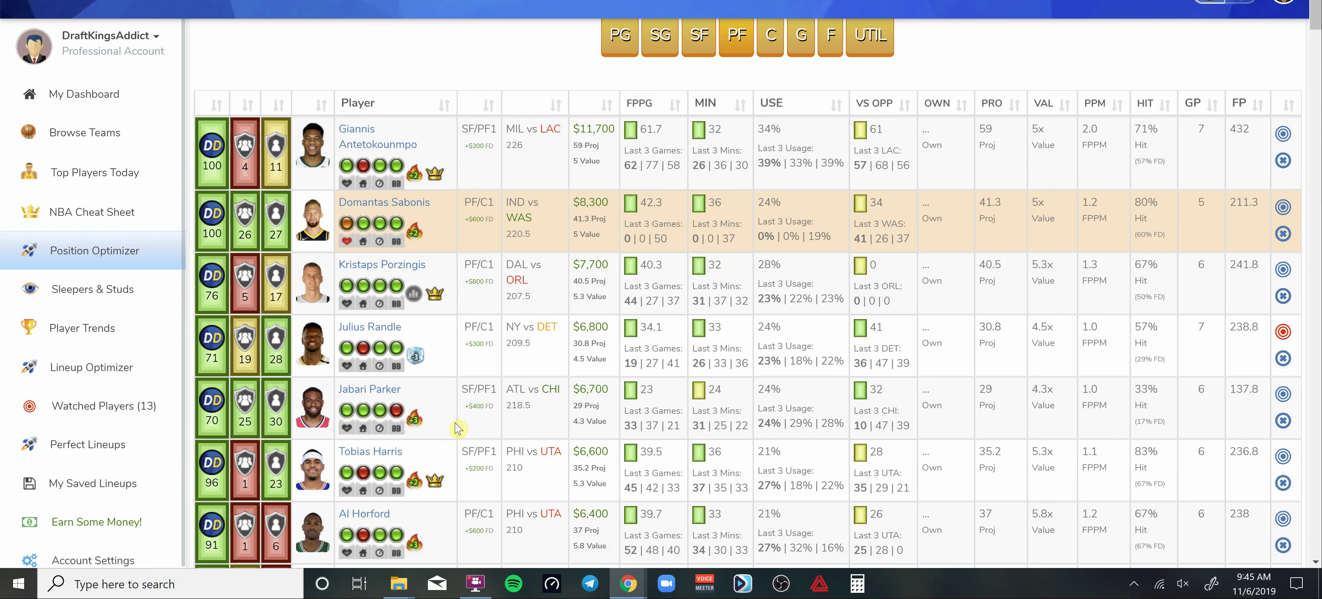
pyautogui.moveTo(408, 417)
# Review FPPG stats down the power forward list, then scroll back up.
pyautogui.scroll(-1, 581, 375)
pyautogui.scroll(-3, 581, 375)
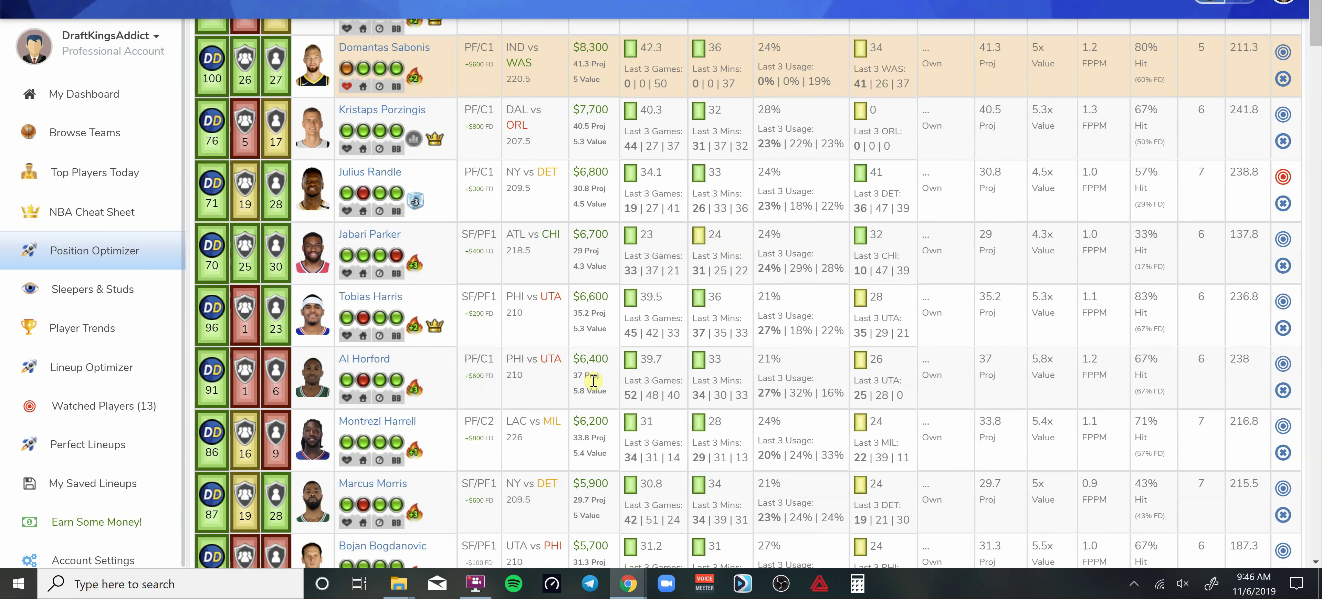
pyautogui.moveTo(415, 456)
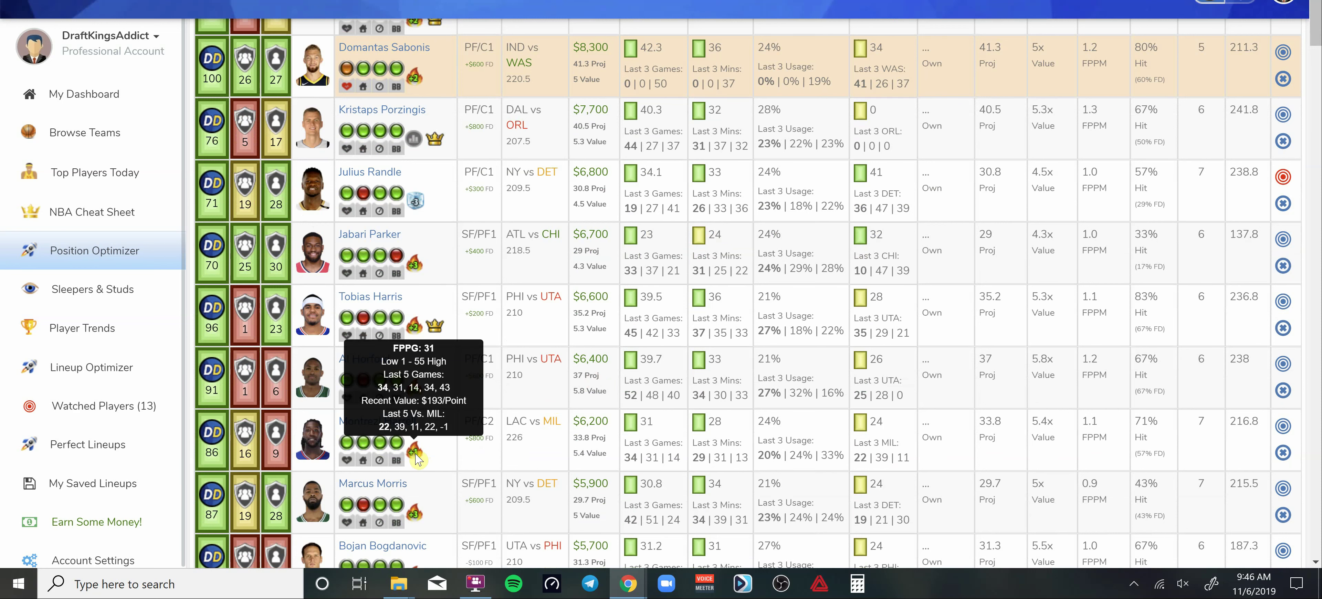
pyautogui.scroll(-5, 490, 457)
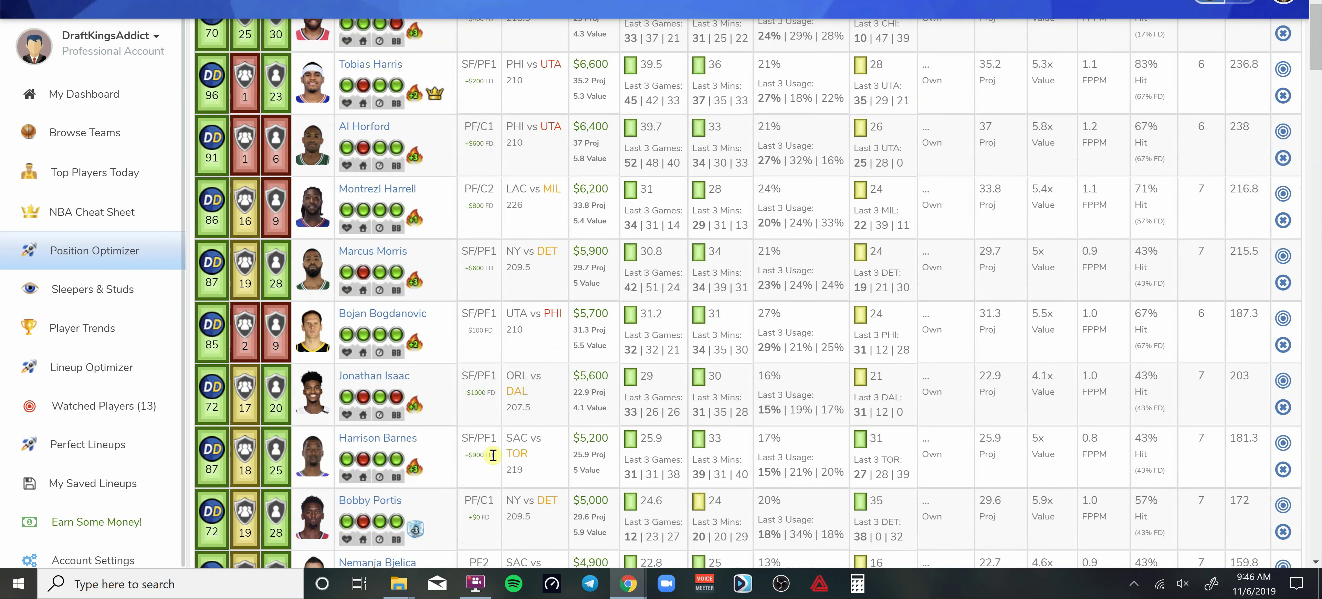
pyautogui.scroll(-6, 490, 458)
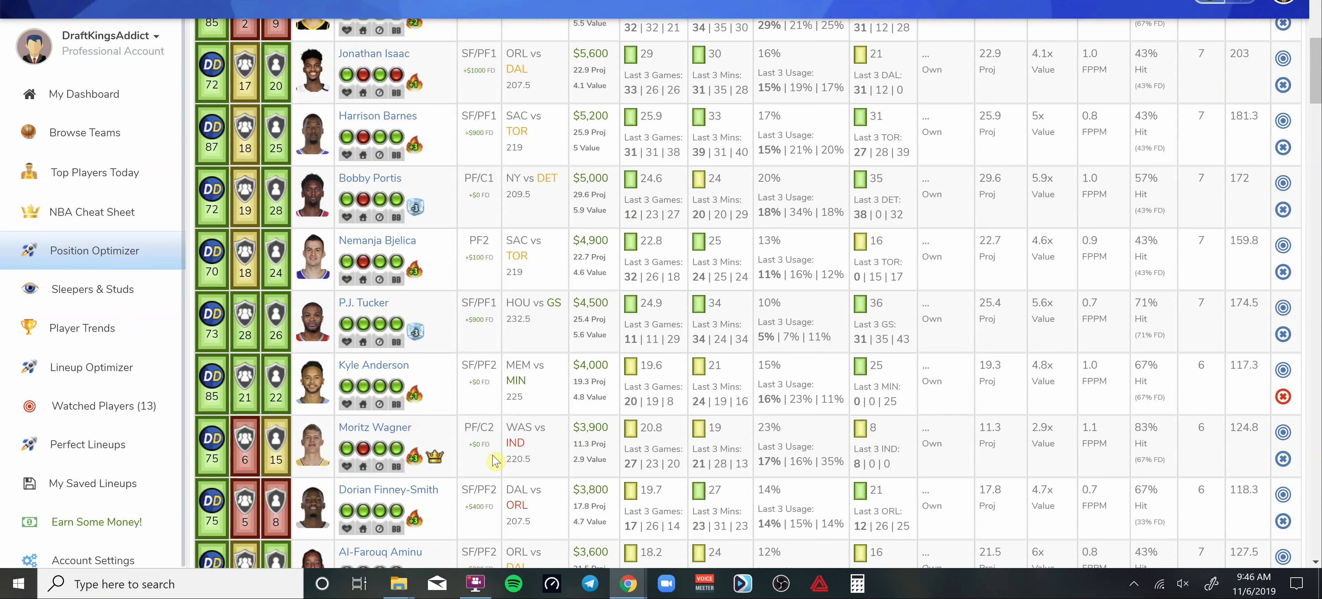
pyautogui.scroll(-1, 493, 455)
pyautogui.moveTo(415, 402)
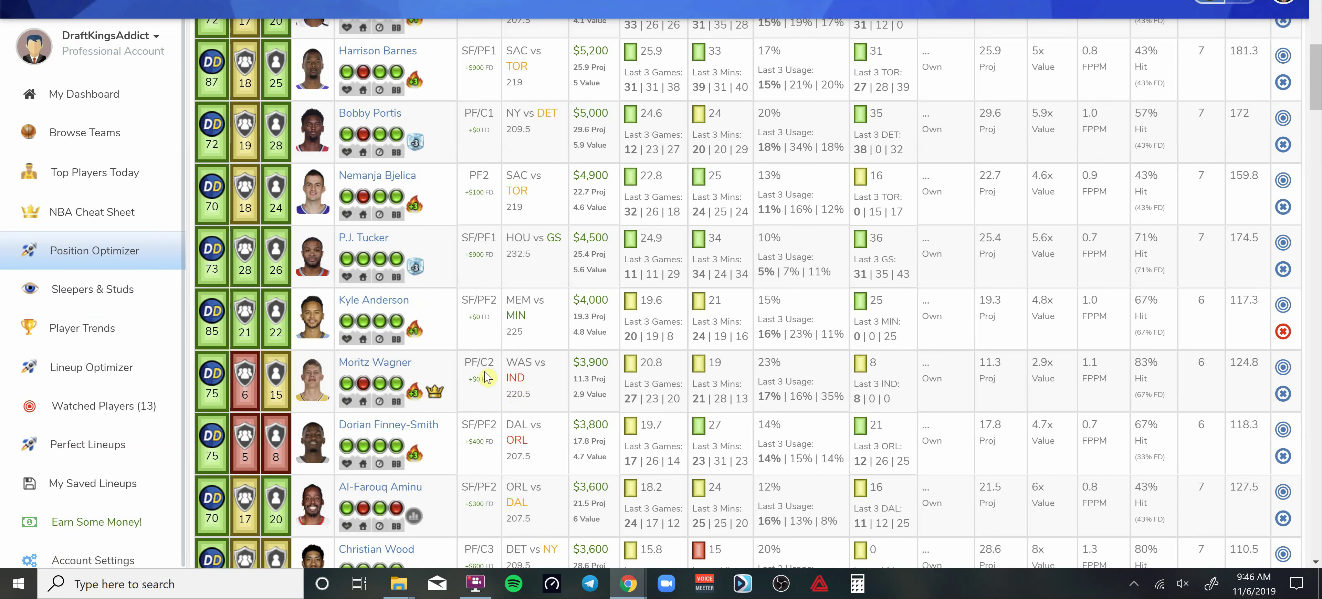
pyautogui.scroll(-8, 466, 401)
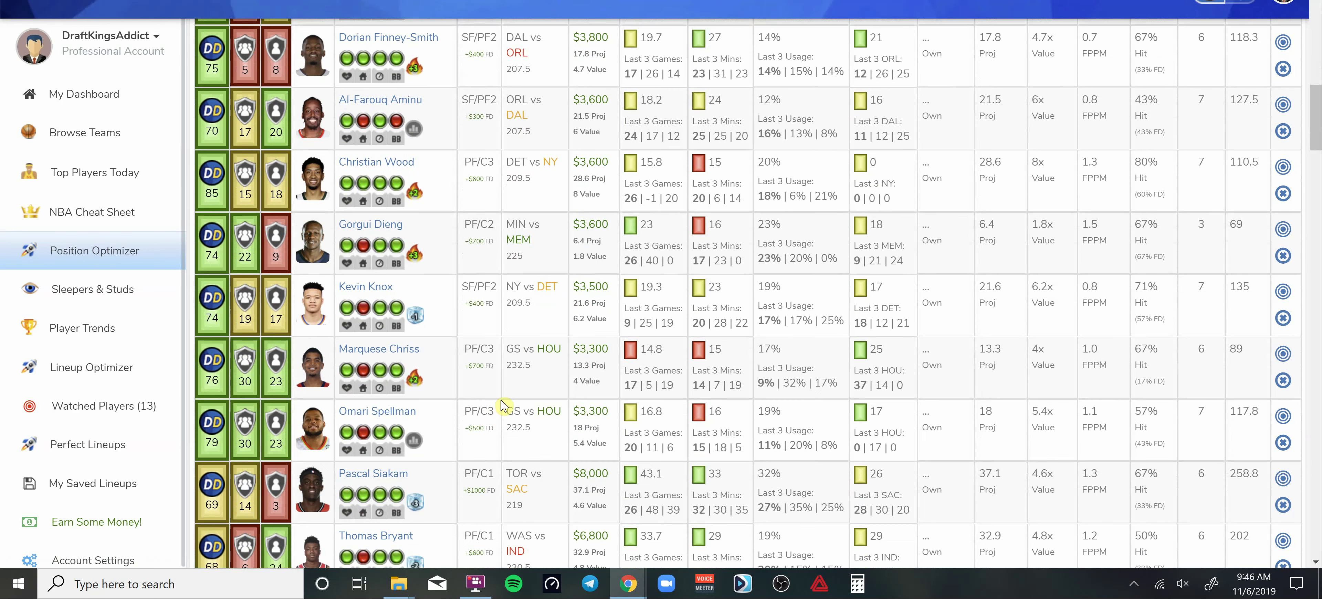
pyautogui.scroll(19, 496, 408)
pyautogui.scroll(8, 494, 408)
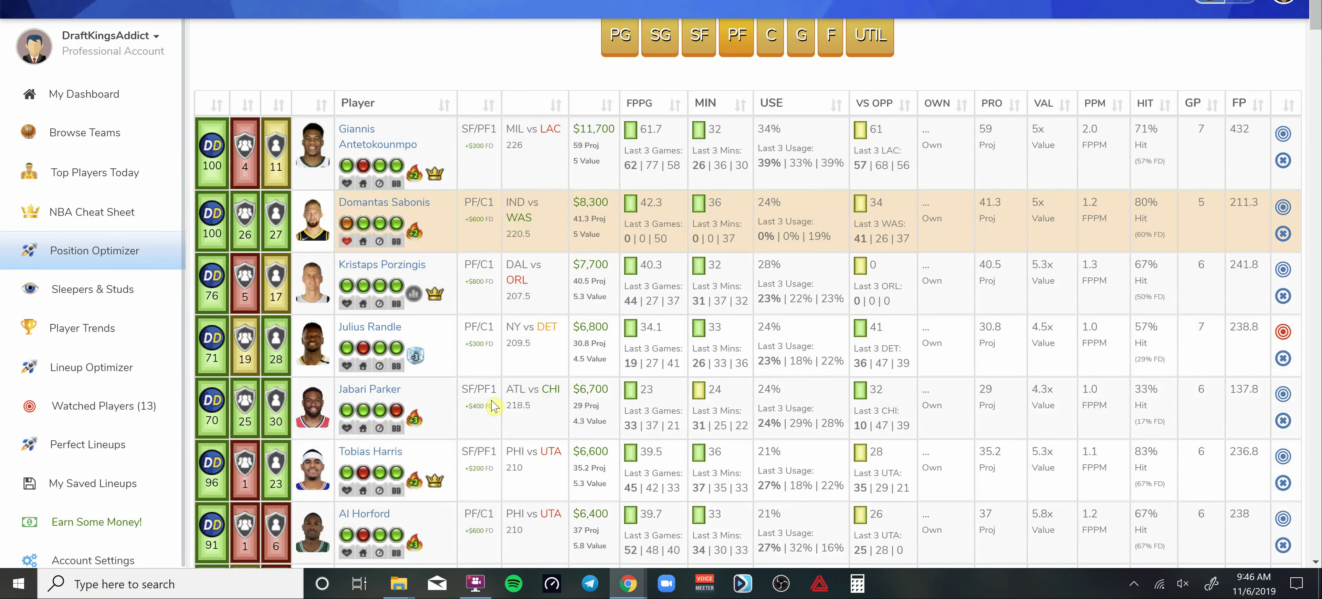
pyautogui.scroll(-17, 543, 396)
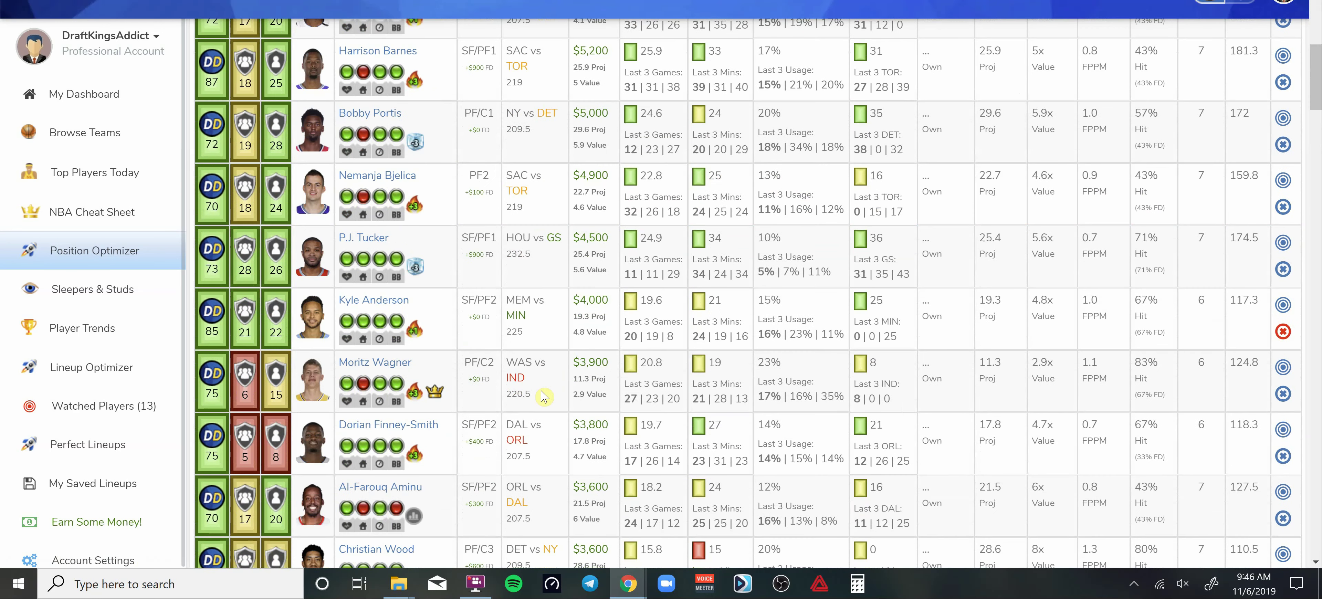
pyautogui.scroll(-7, 544, 396)
pyautogui.scroll(10, 547, 403)
pyautogui.scroll(15, 550, 390)
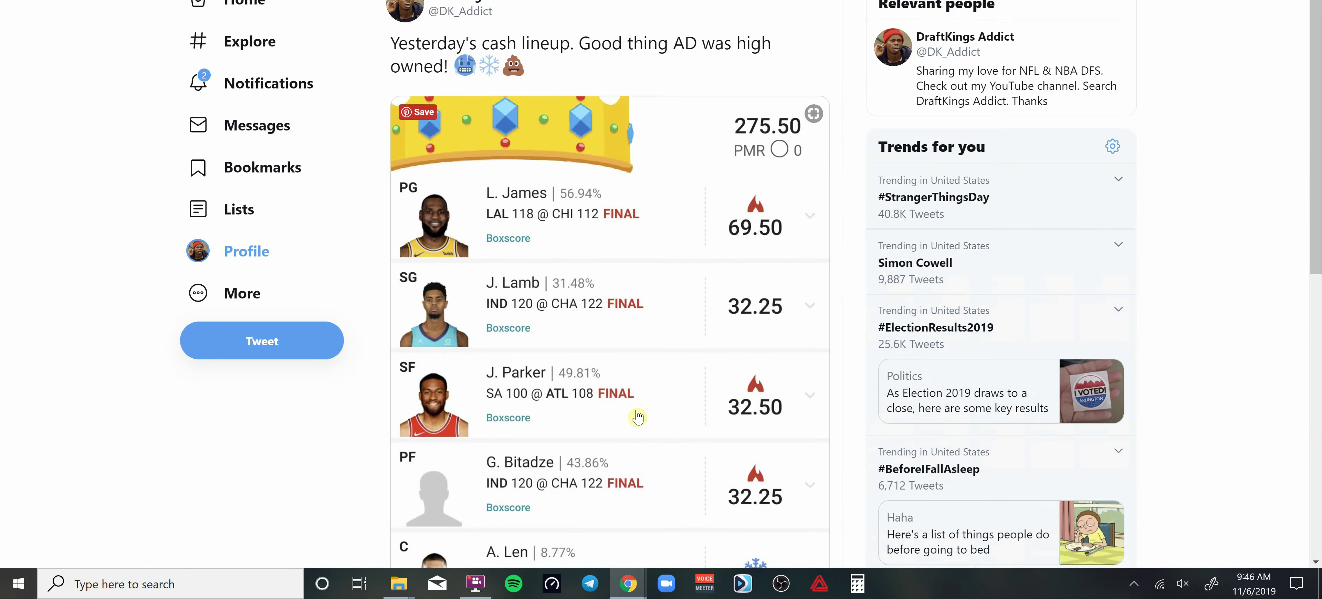
pyautogui.scroll(-3, 616, 406)
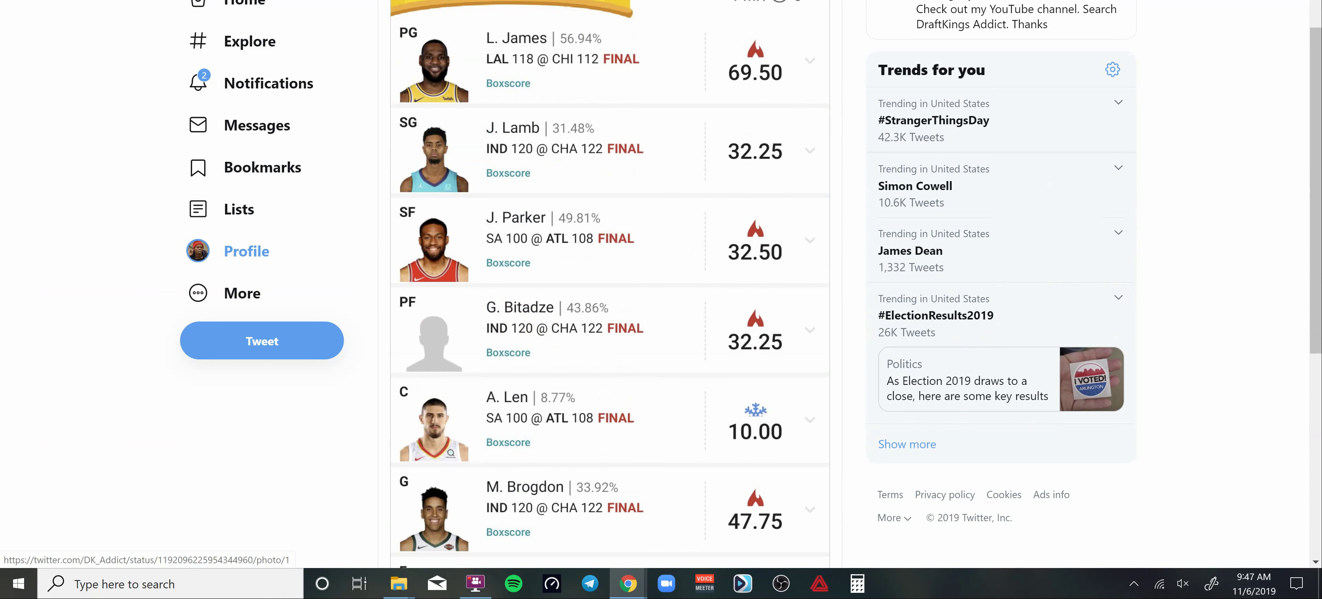
pyautogui.hotkey('ctrl', 'Tab')
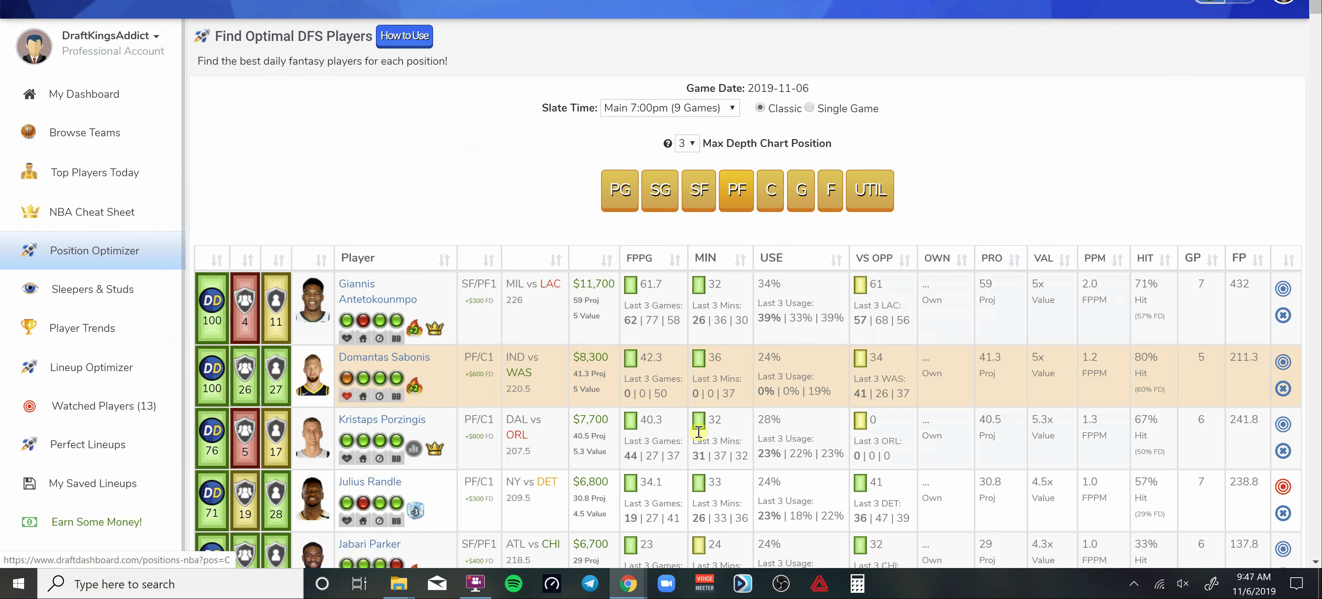
# Show centers (Andre Drummond $10,800, Karl-Anthony Towns, Joel Embiid) and read their rank and status tooltips.
pyautogui.click(771, 183)
pyautogui.scroll(-3, 616, 427)
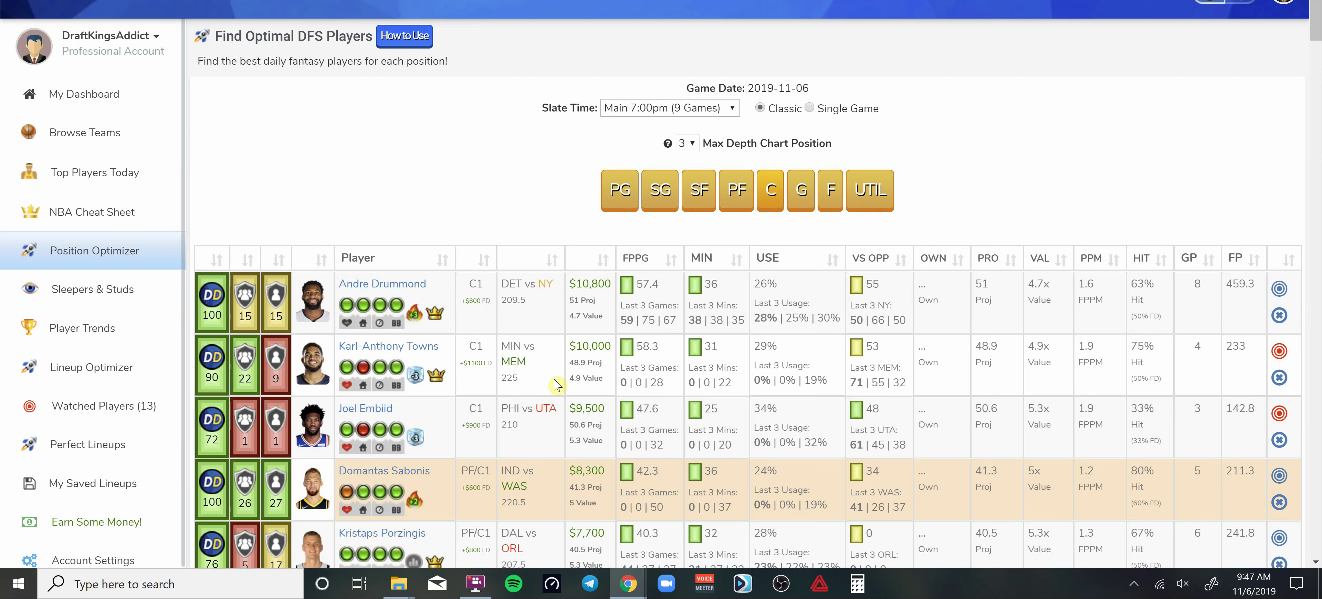
pyautogui.moveTo(354, 389)
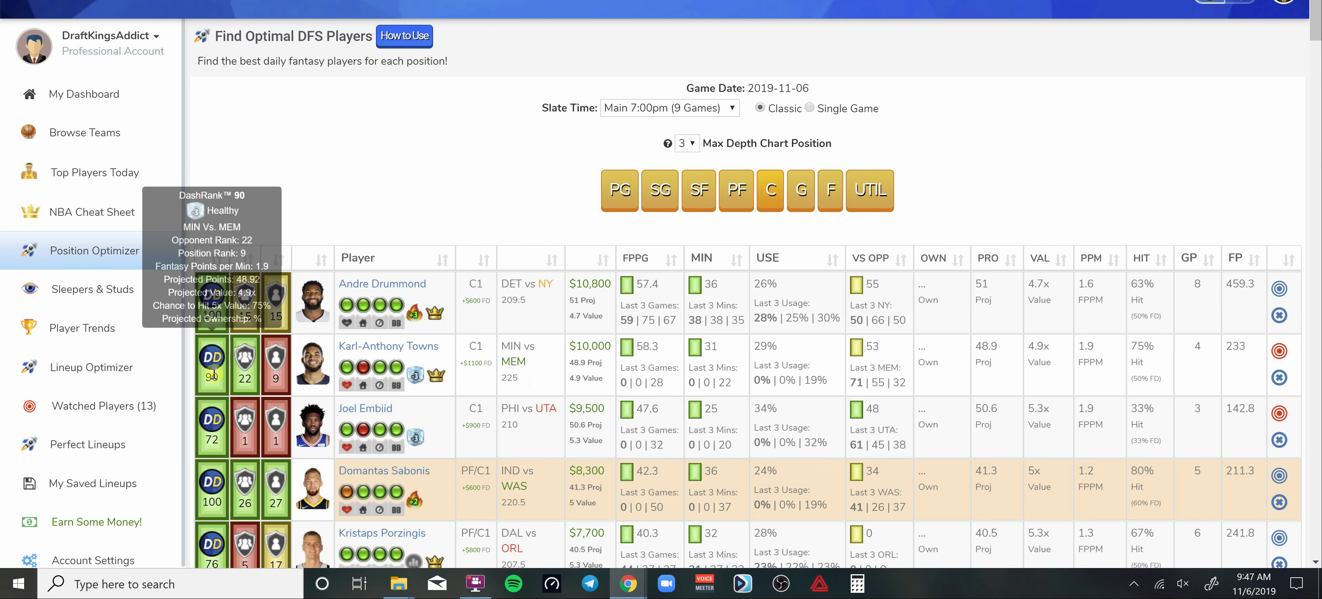
pyautogui.moveTo(249, 377)
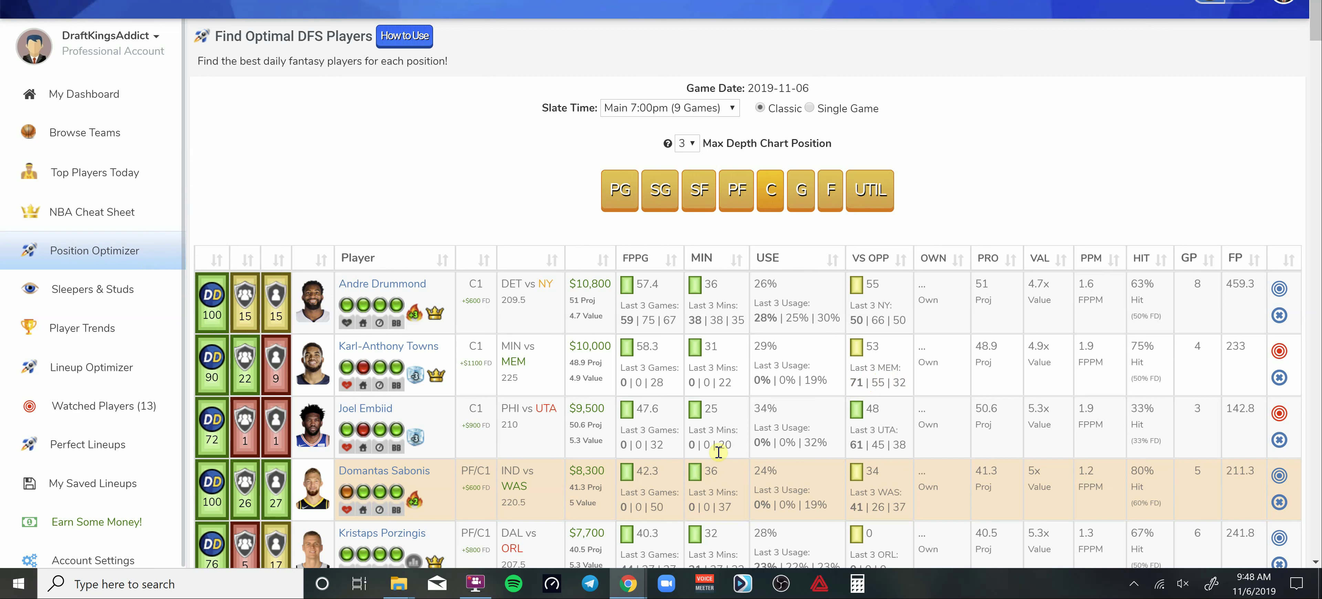
pyautogui.moveTo(400, 368)
pyautogui.moveTo(351, 431)
pyautogui.scroll(-3, 619, 418)
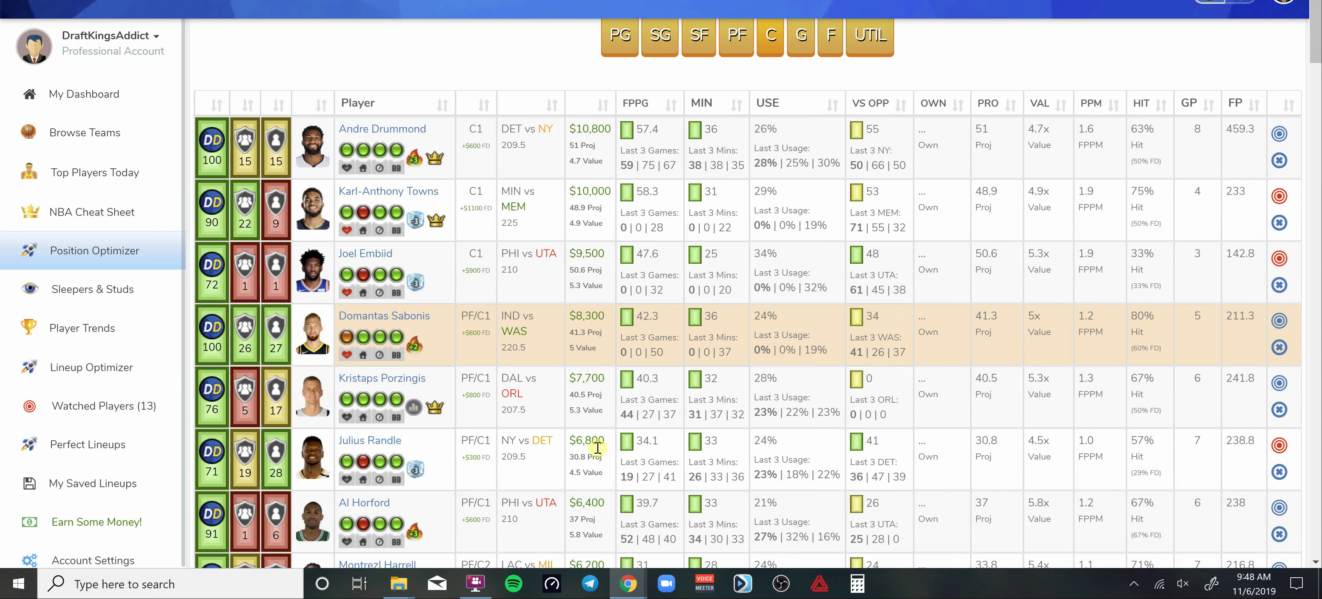
pyautogui.scroll(-4, 593, 447)
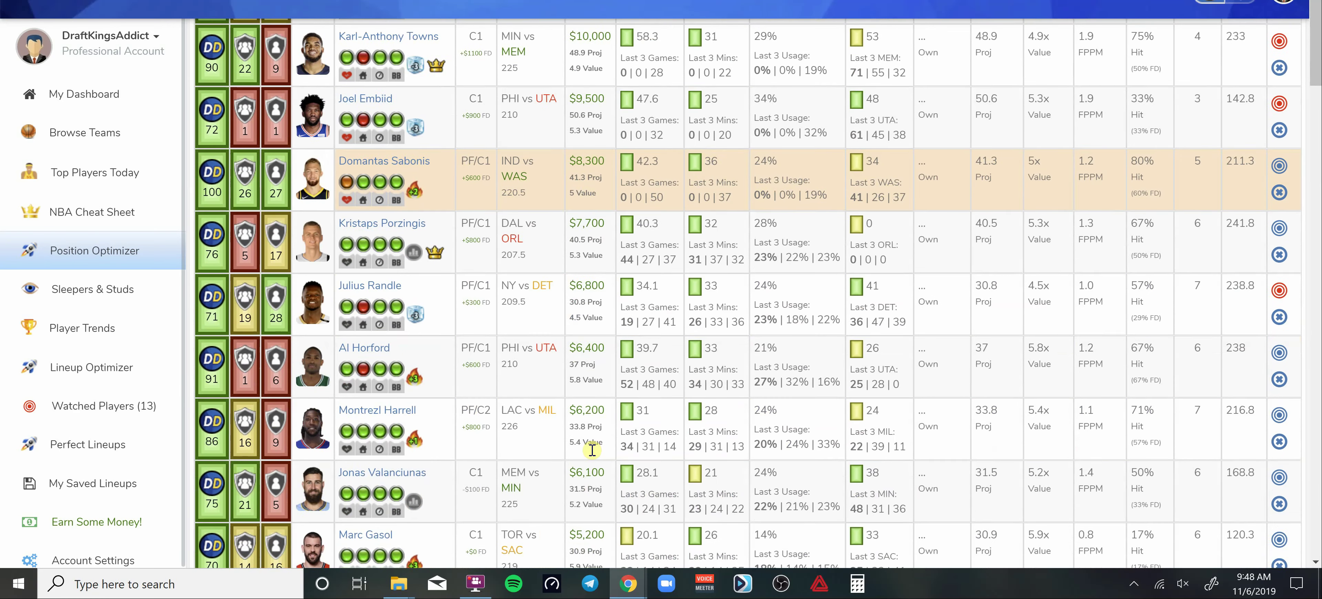
pyautogui.scroll(-1, 589, 446)
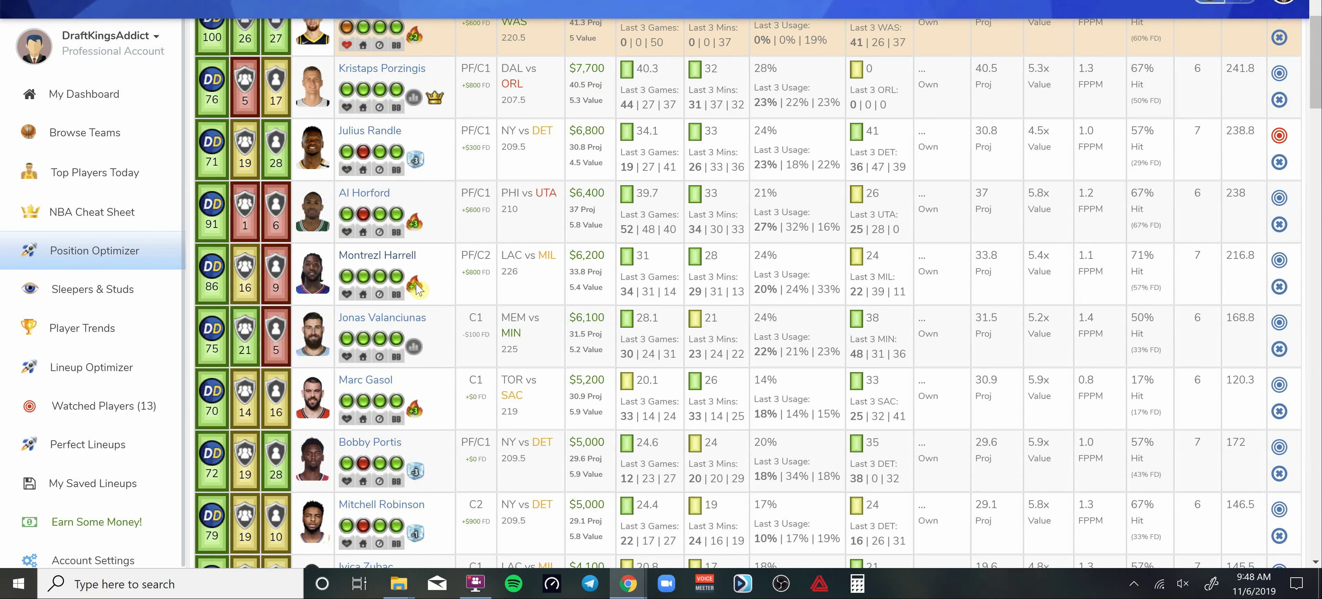
pyautogui.scroll(-2, 684, 458)
pyautogui.scroll(-3, 685, 457)
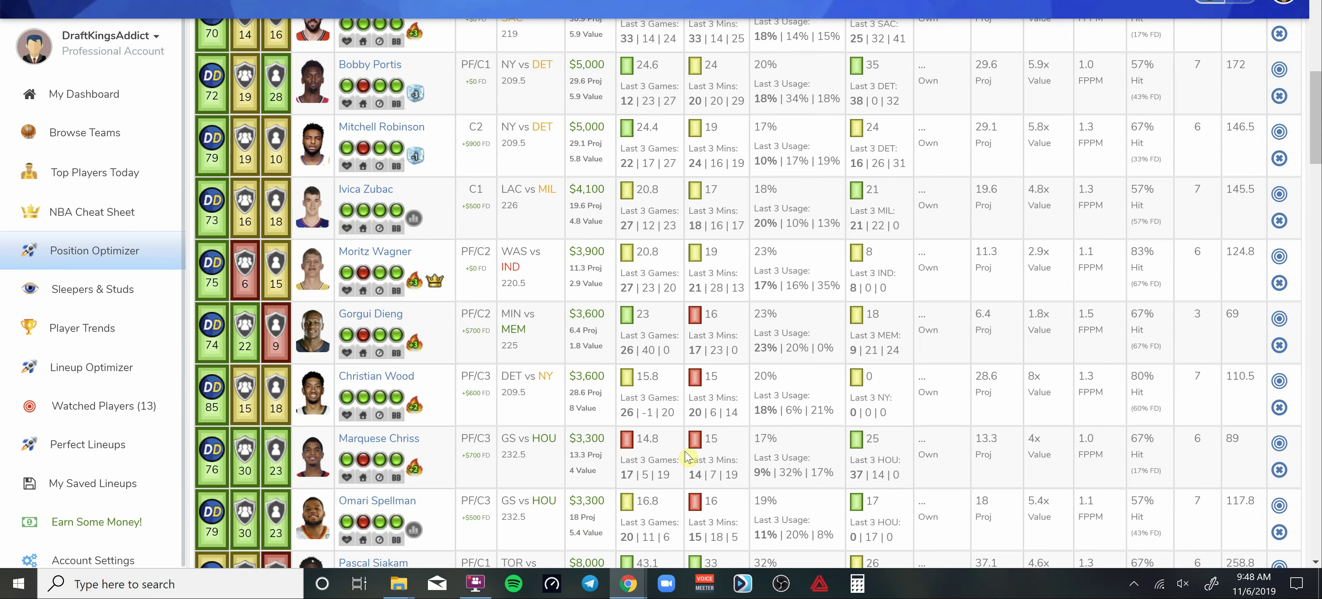
pyautogui.scroll(-4, 692, 458)
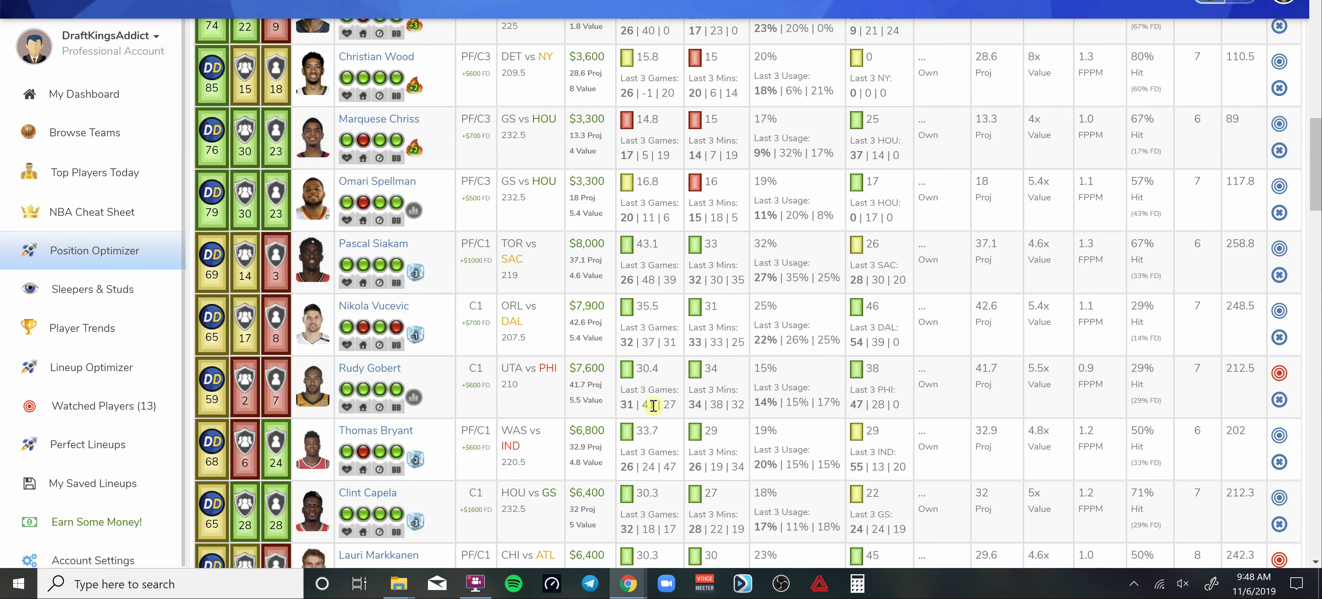
pyautogui.scroll(-2, 582, 285)
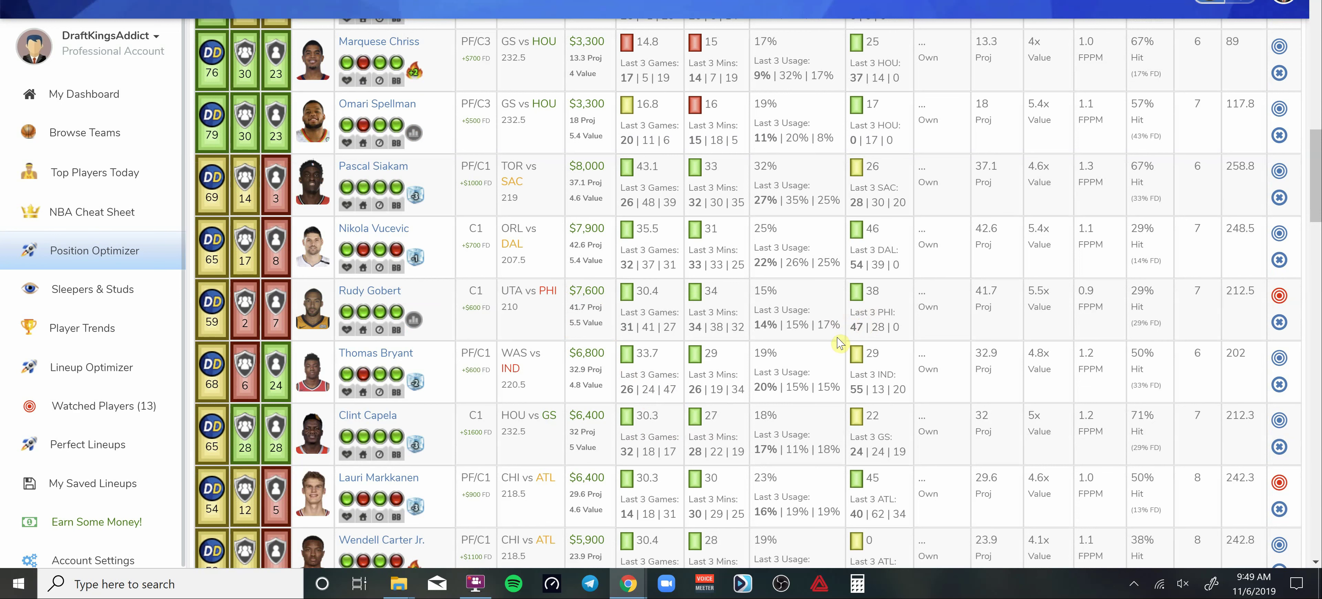
pyautogui.scroll(-5, 721, 360)
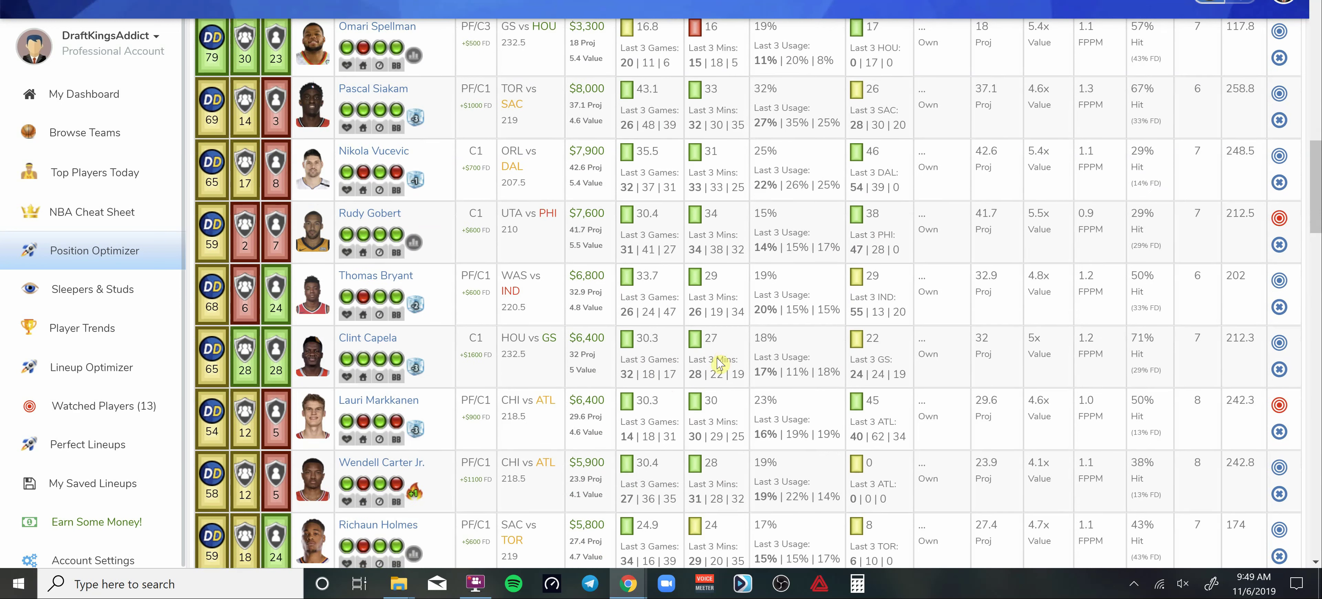
pyautogui.scroll(7, 704, 364)
pyautogui.scroll(10, 705, 364)
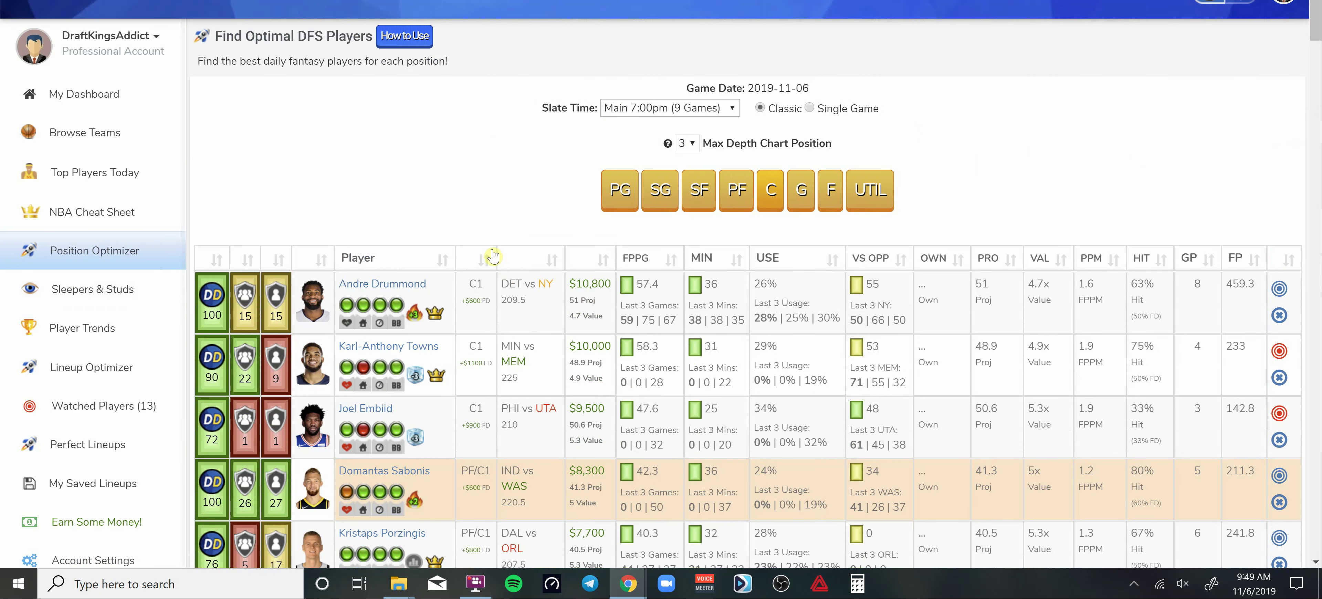
# In the DraftKings lineup, bring up R. Westbrook's splits and then his 10-game log.
pyautogui.hotkey('ctrl', 'Tab')
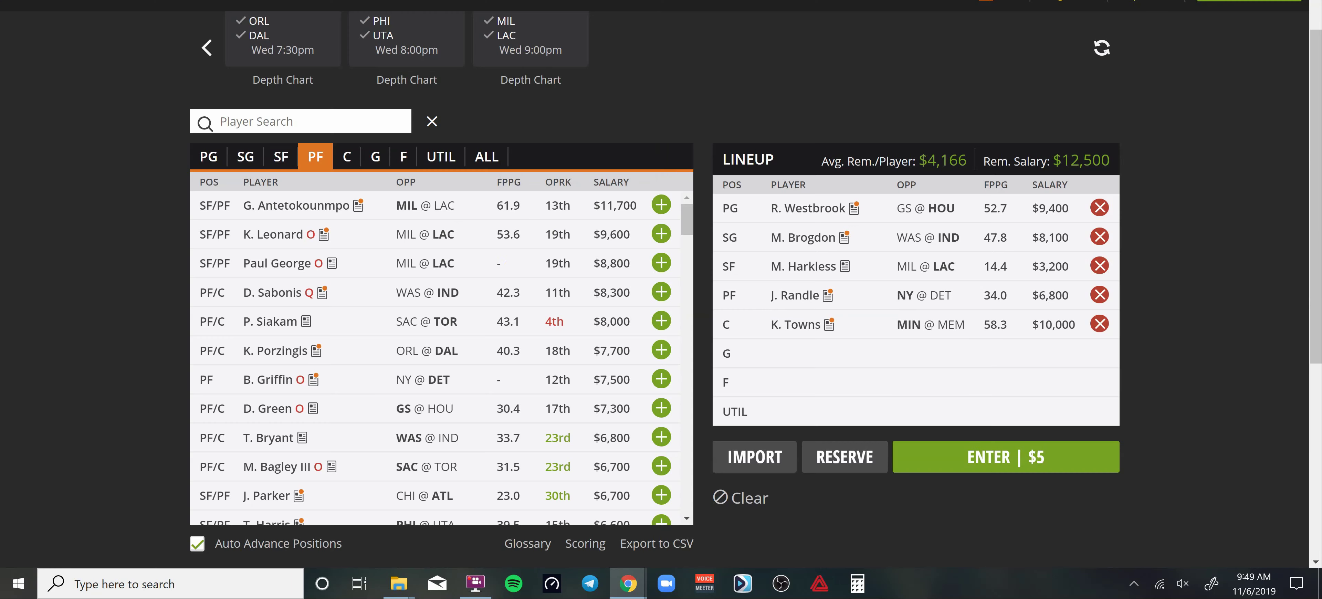
pyautogui.click(800, 209)
pyautogui.click(539, 164)
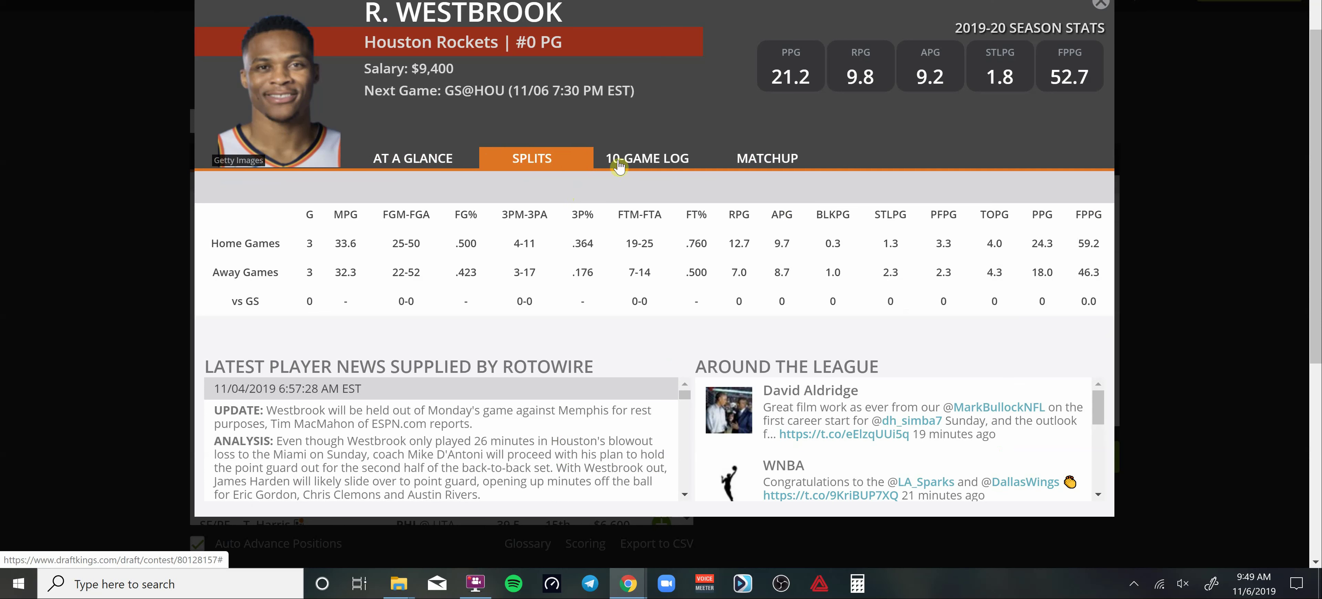
pyautogui.click(647, 165)
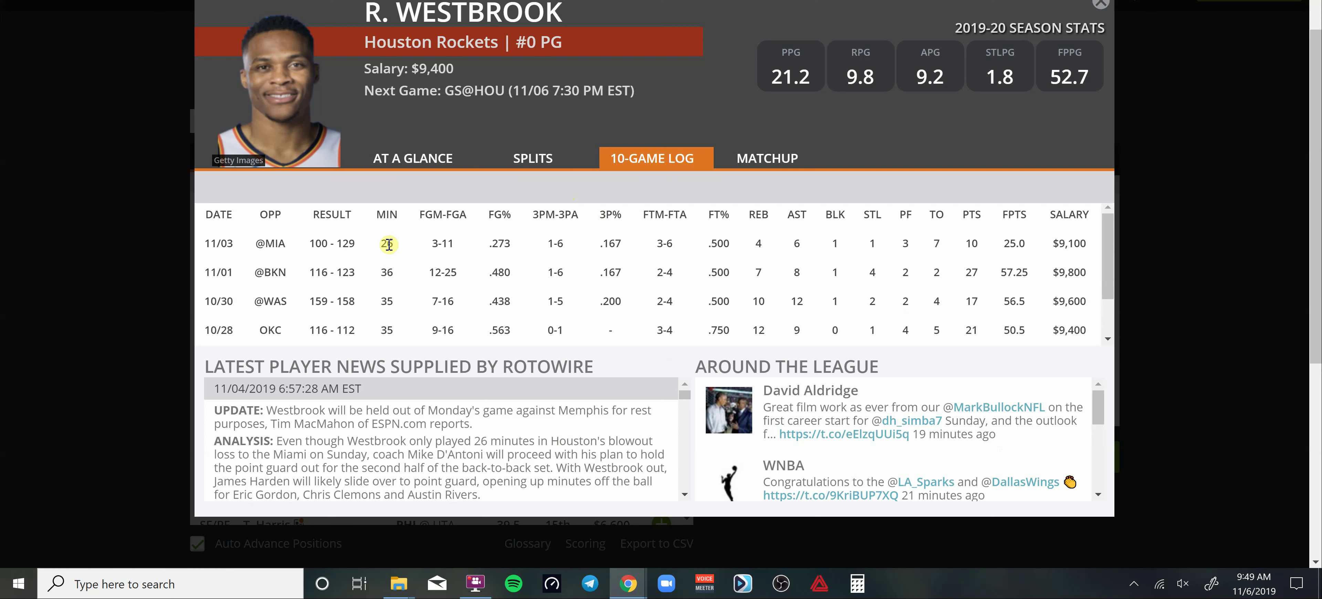
# Highlight Westbrook's 36, 35 and 35 minutes and 11/01–10/30 fantasy points, then clear the selection.
pyautogui.doubleClick(384, 273)
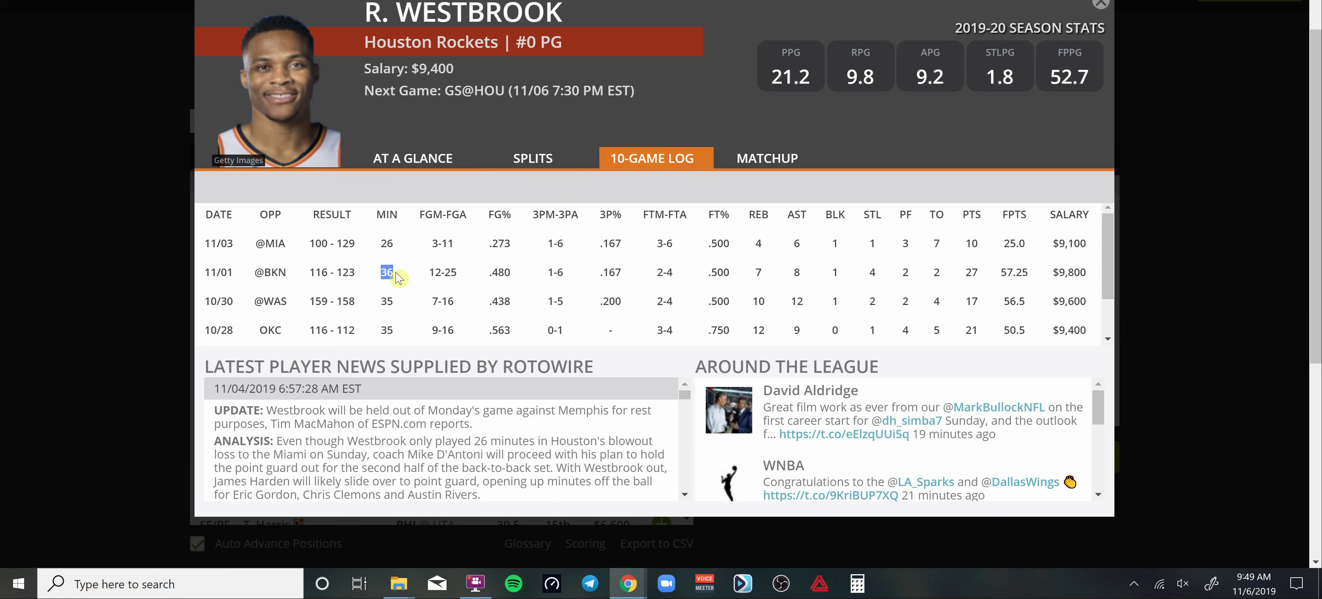
pyautogui.doubleClick(387, 302)
pyautogui.doubleClick(386, 330)
pyautogui.moveTo(1001, 272); pyautogui.dragTo(1019, 328)
pyautogui.click(1021, 326)
# Close Westbrook's card, review M. Brogdon's 10-game log, then close his card too.
pyautogui.click(1103, 10)
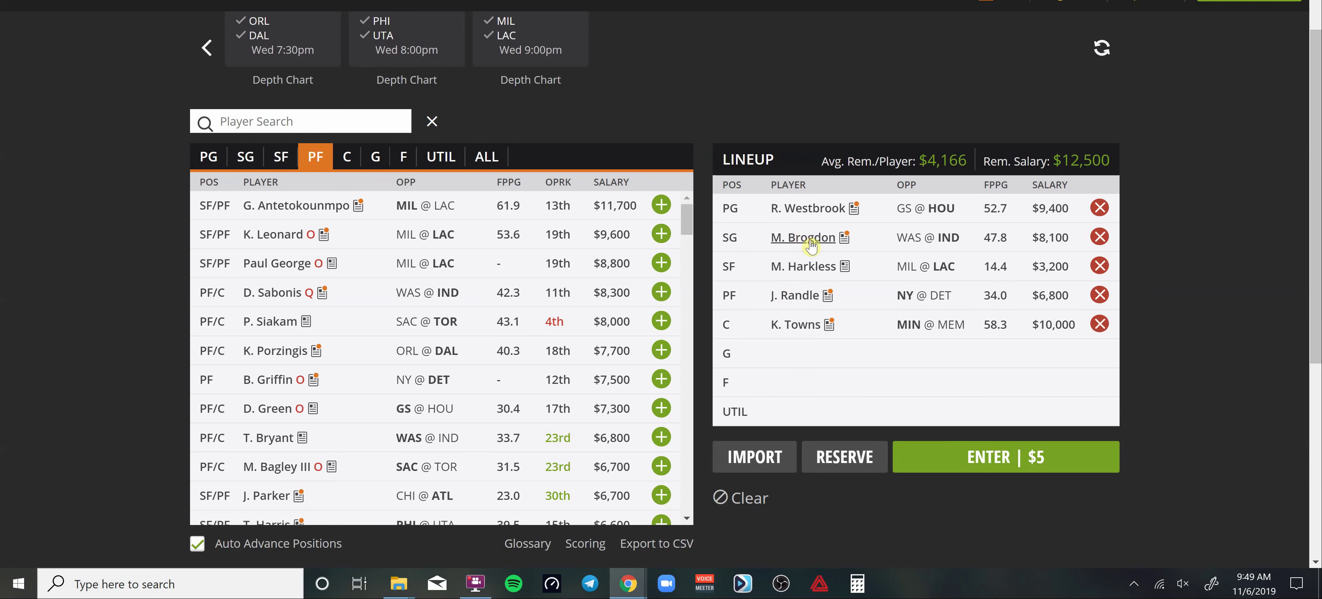
pyautogui.click(810, 241)
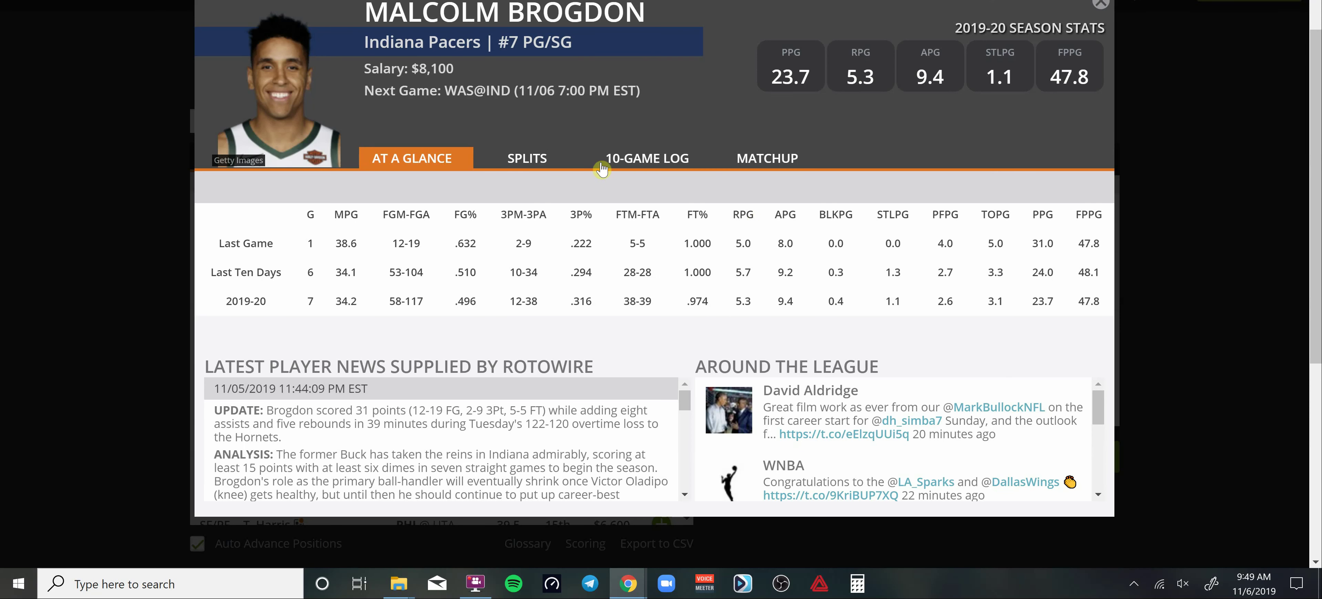
pyautogui.click(649, 161)
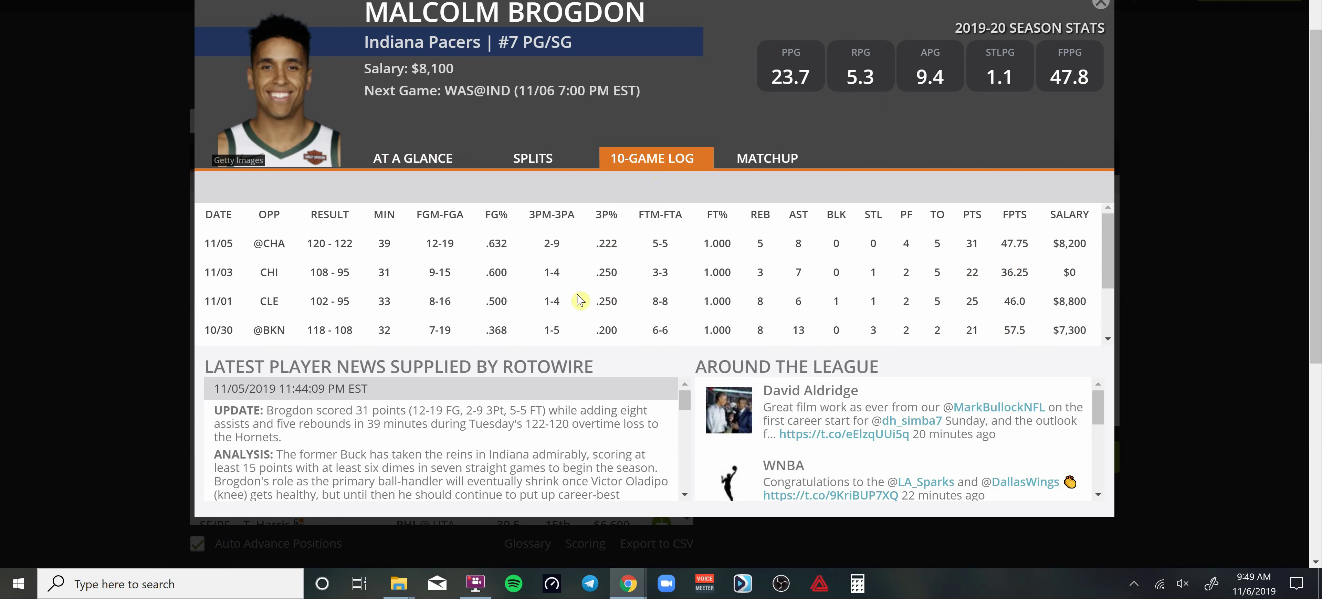
pyautogui.scroll(-1, 547, 298)
pyautogui.scroll(-5, 547, 297)
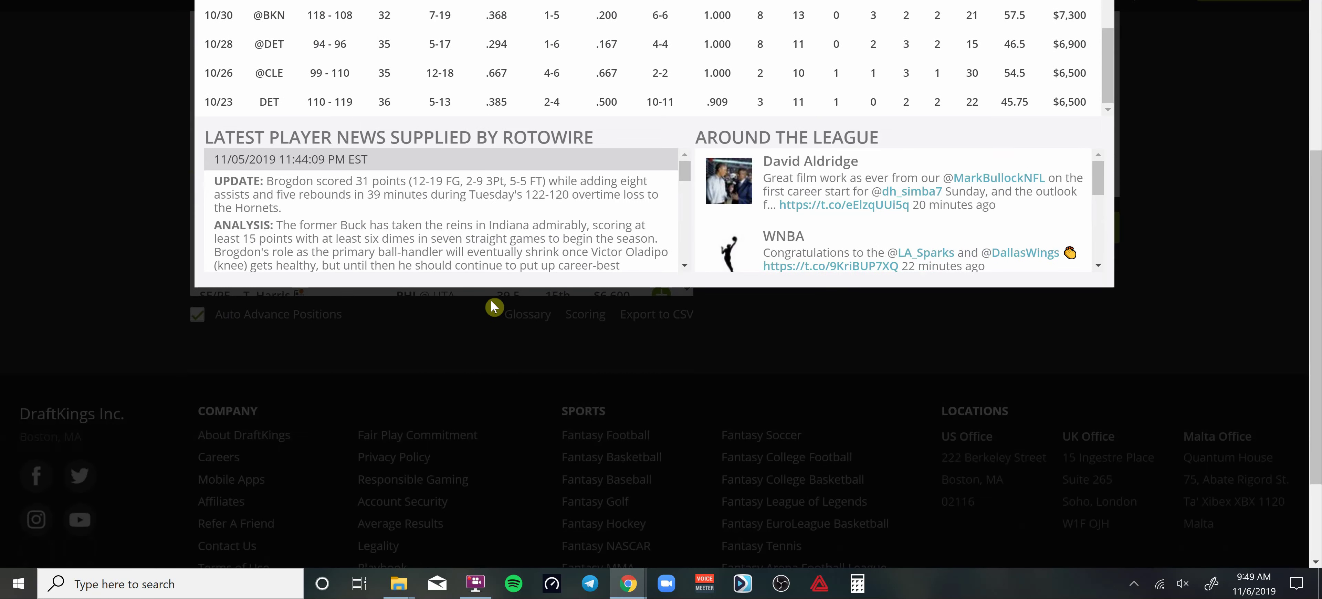
pyautogui.scroll(8, 495, 302)
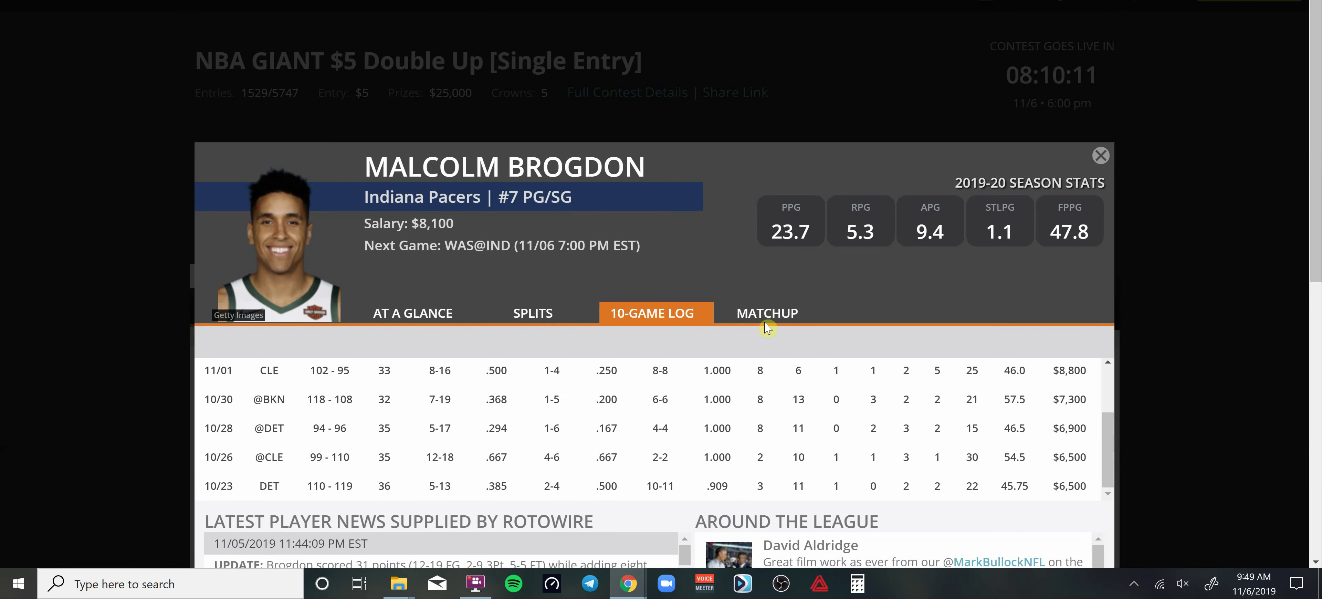
pyautogui.click(1100, 155)
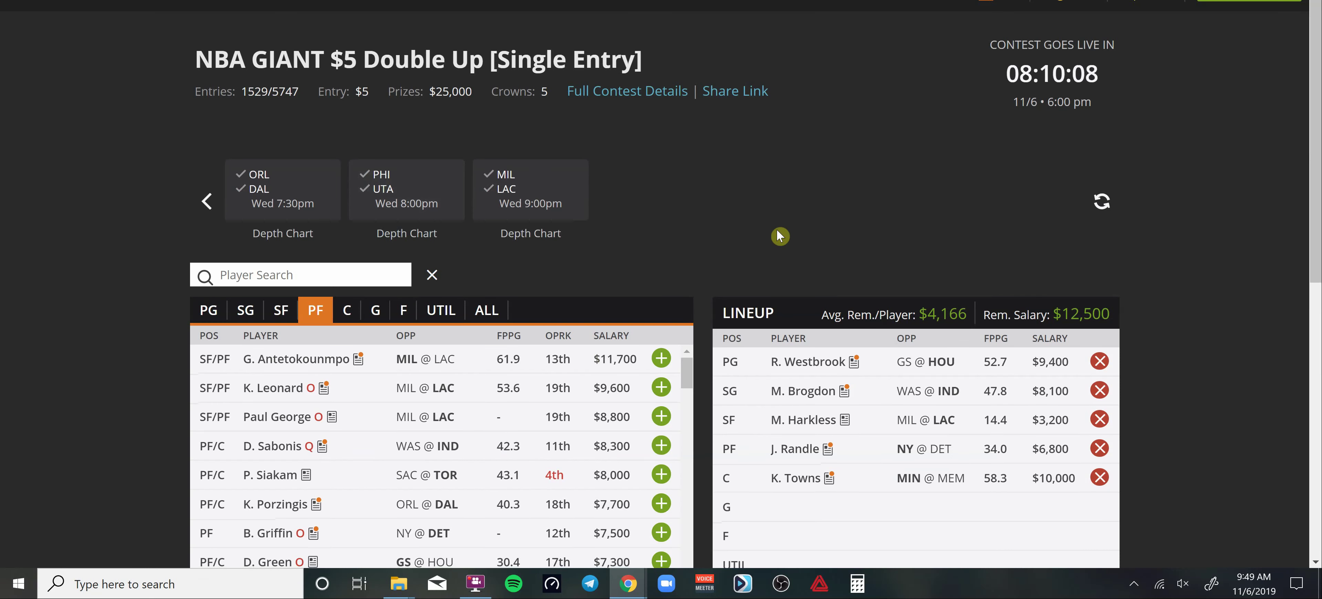
pyautogui.scroll(-2, 776, 230)
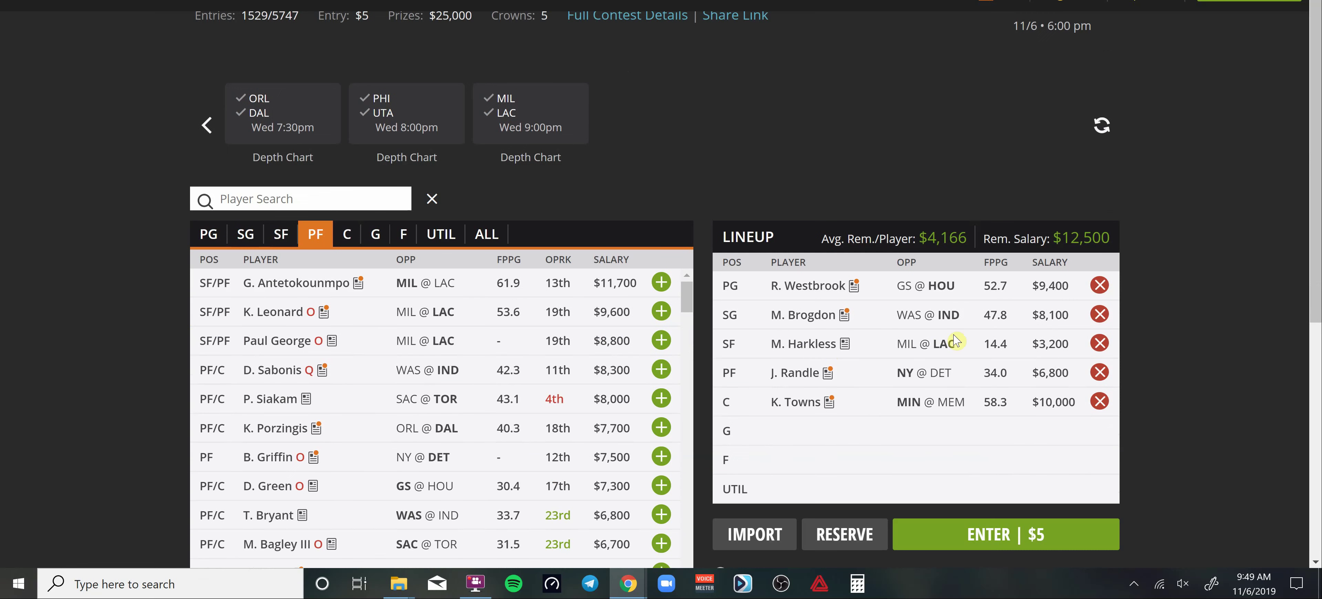
pyautogui.click(783, 350)
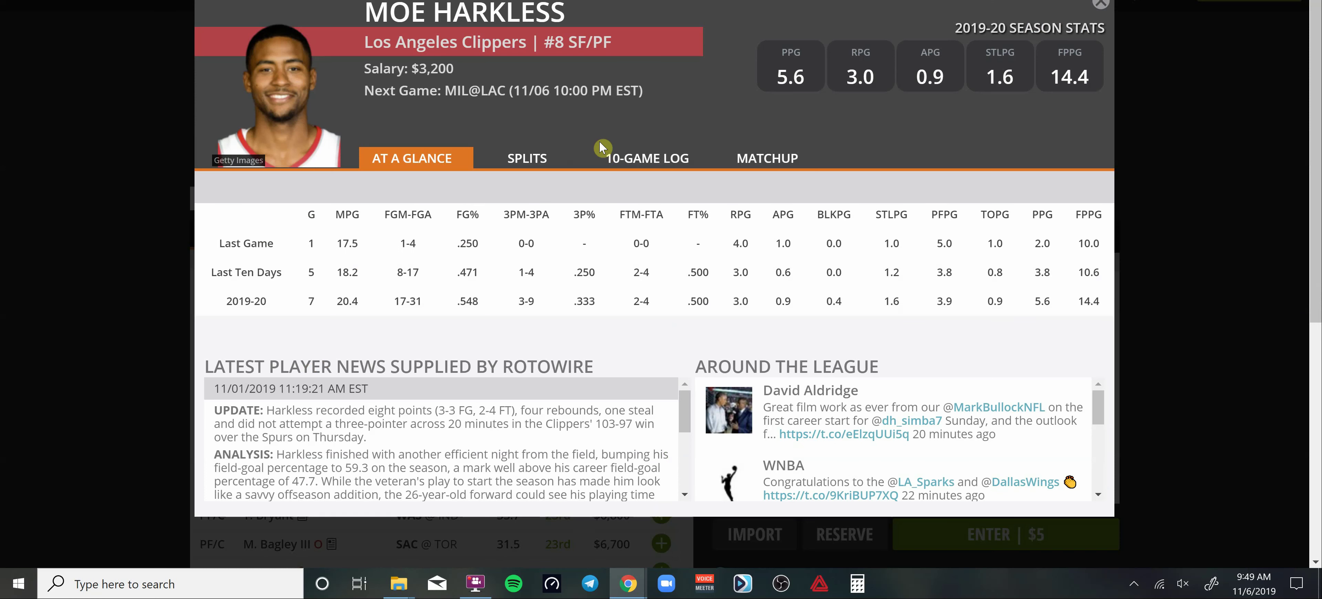
pyautogui.click(639, 169)
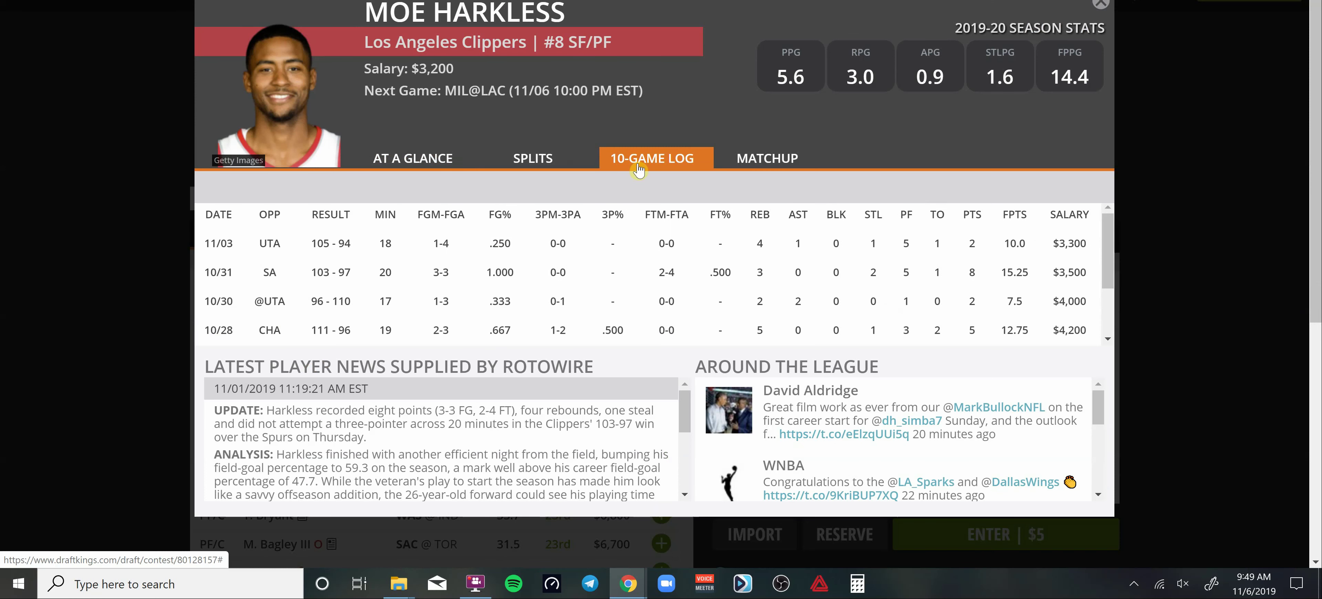
pyautogui.click(516, 163)
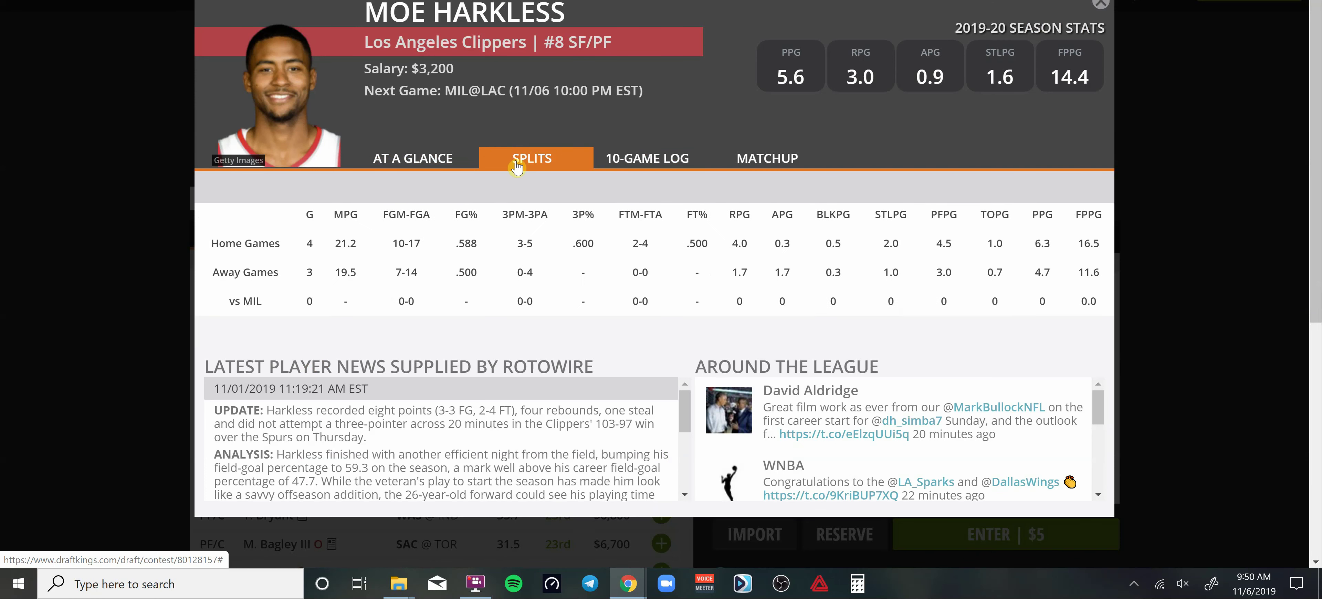
pyautogui.click(649, 169)
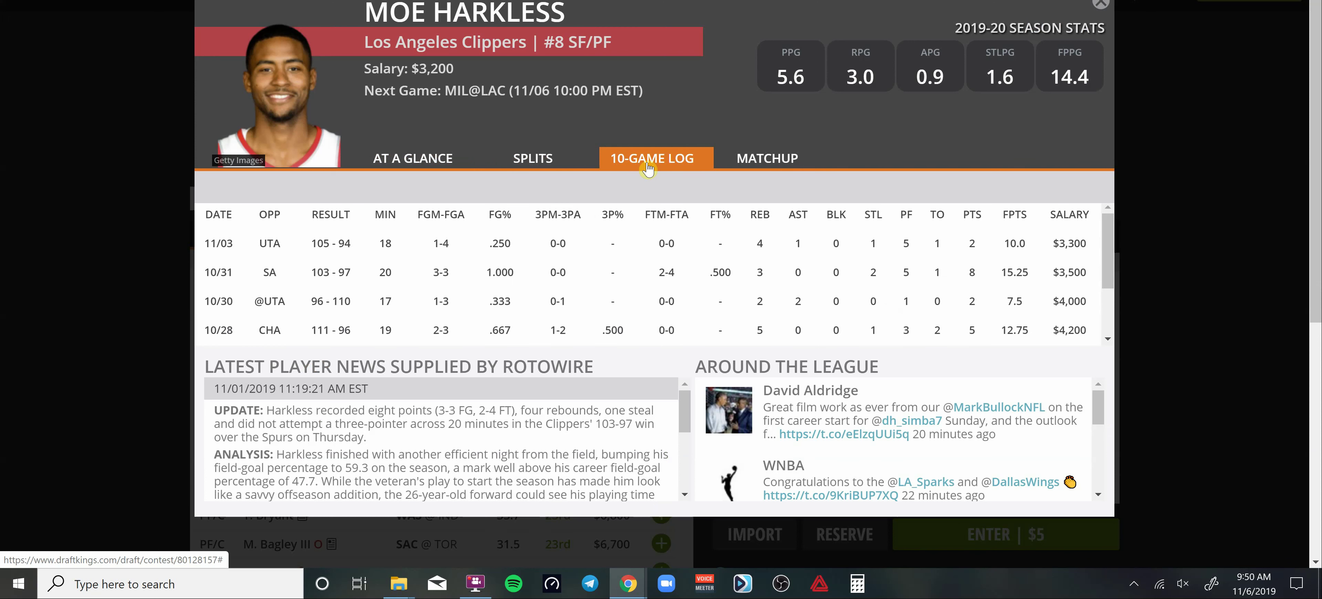
pyautogui.scroll(-2, 484, 273)
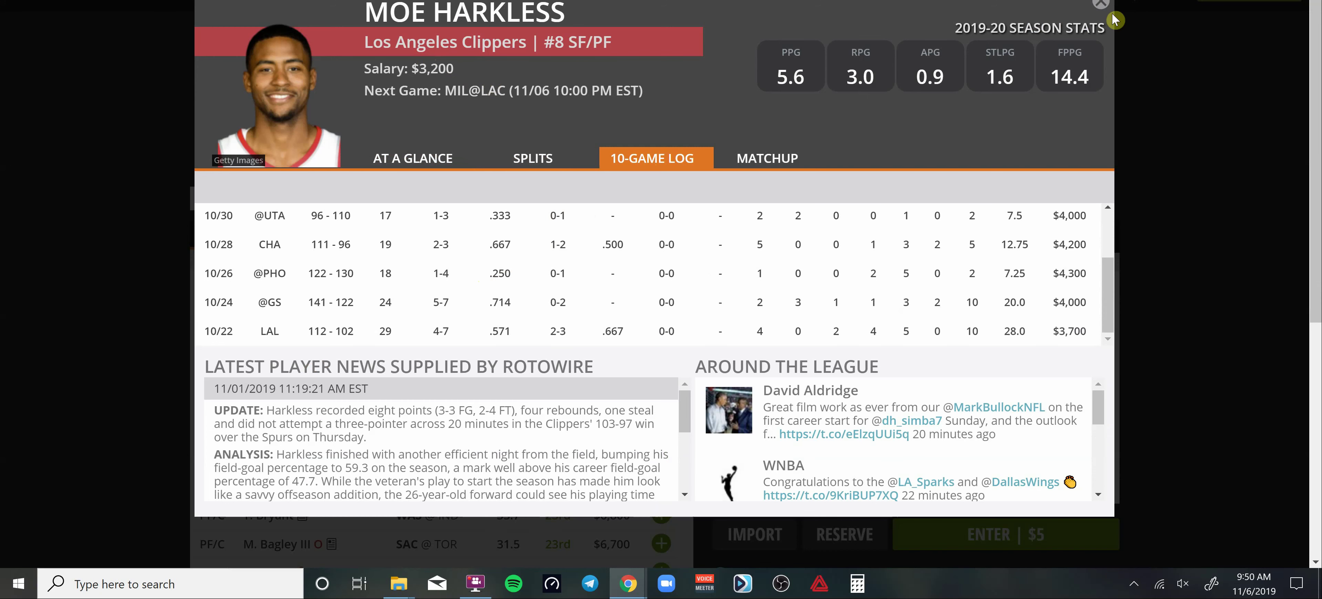
pyautogui.click(1102, 5)
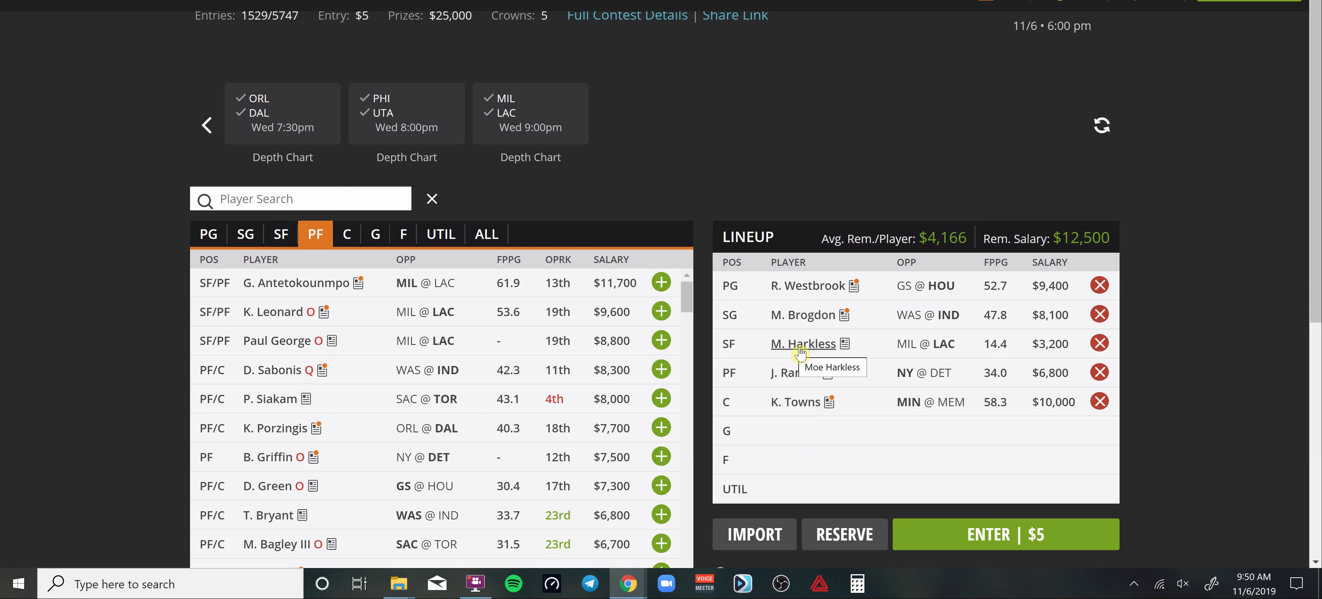
pyautogui.click(799, 379)
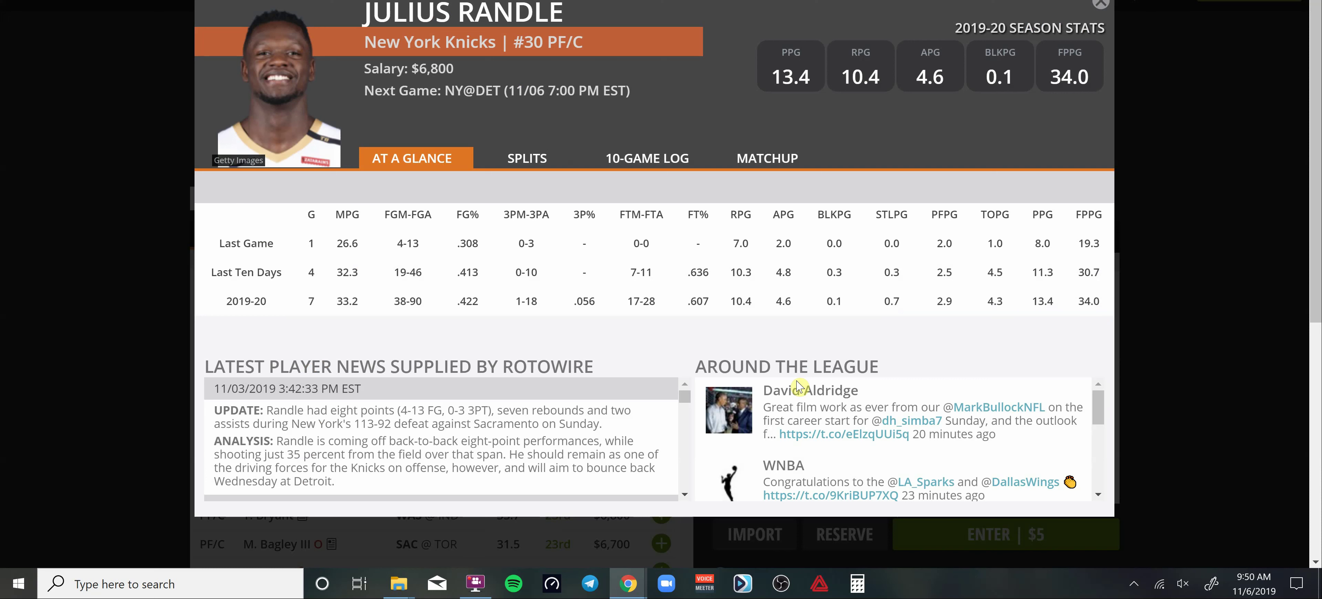
pyautogui.click(639, 161)
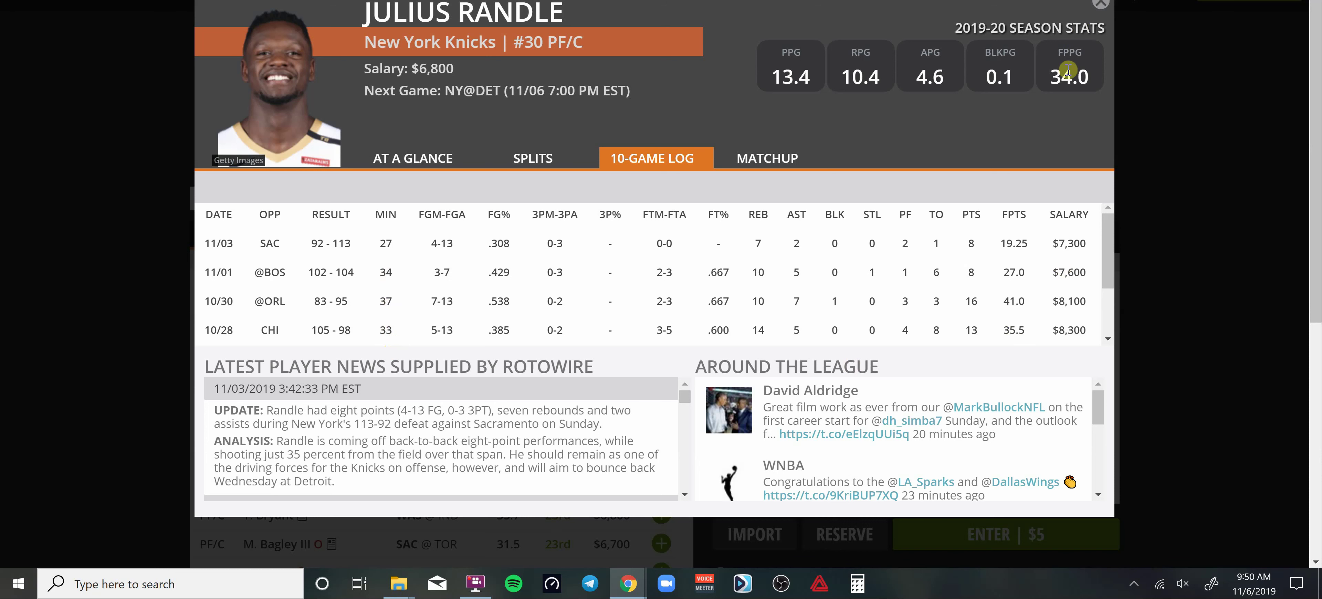
pyautogui.click(1097, 8)
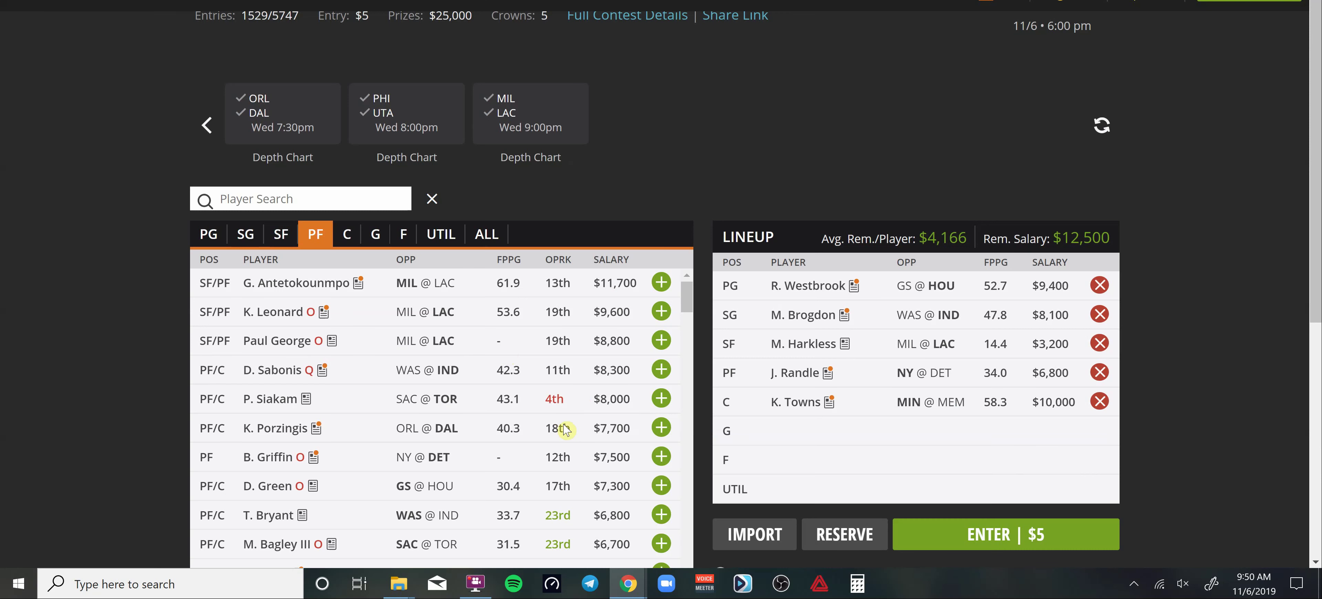
pyautogui.click(801, 402)
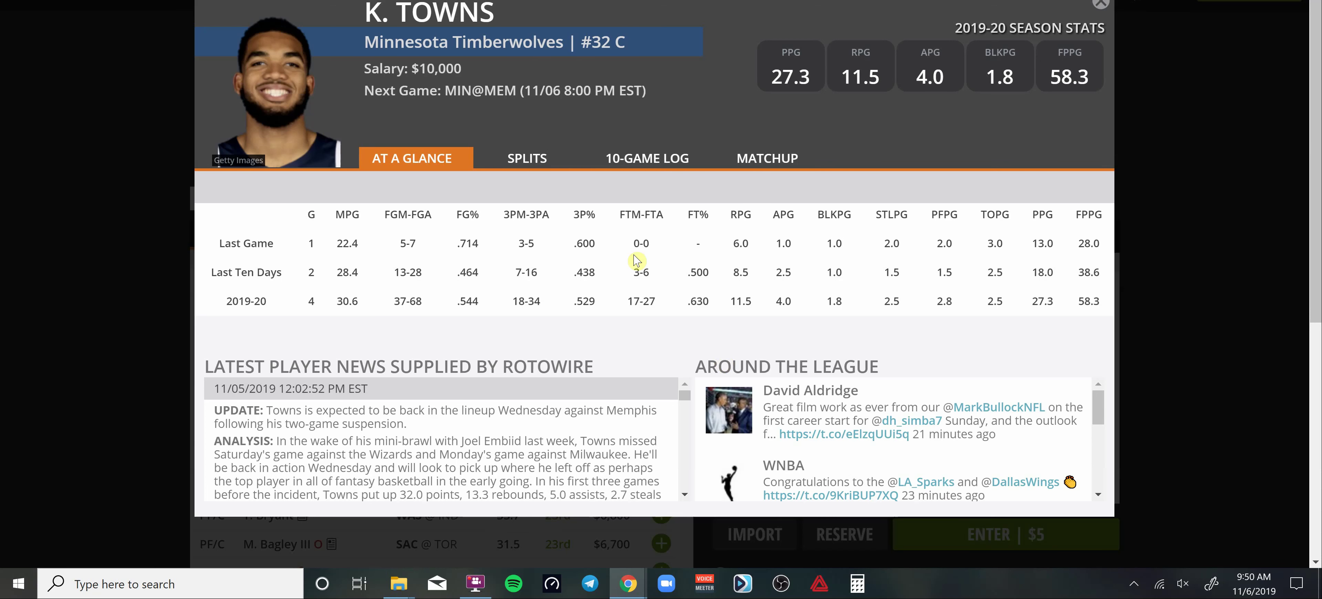
pyautogui.click(532, 158)
pyautogui.click(649, 160)
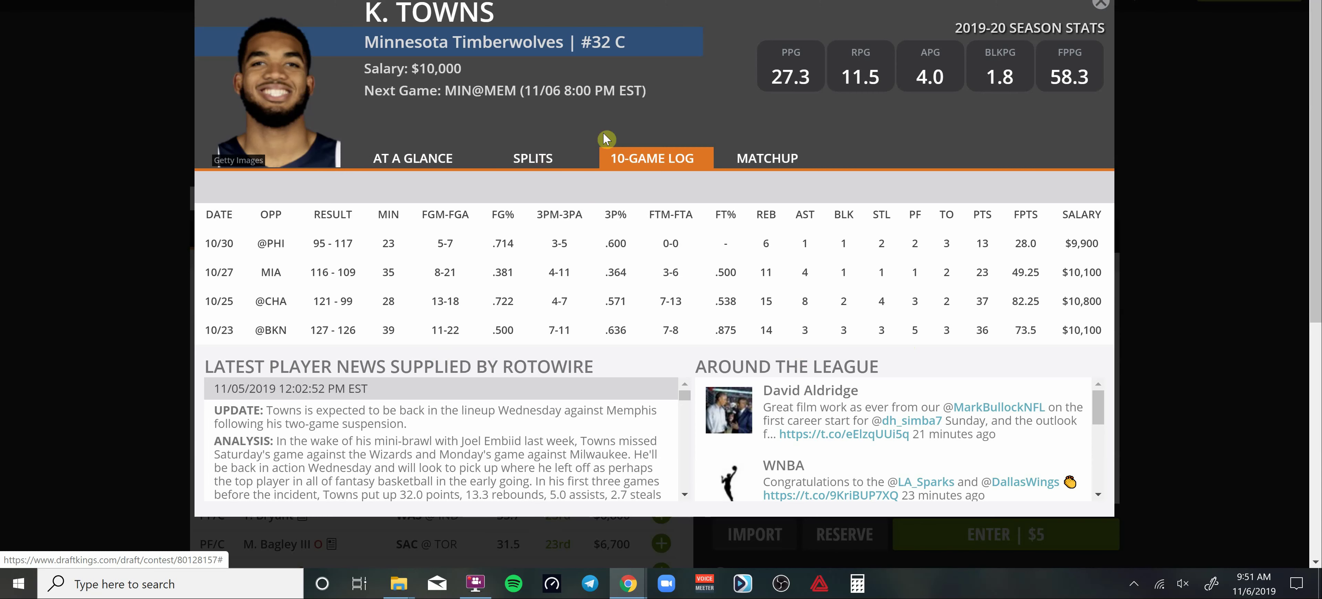
pyautogui.click(1101, 6)
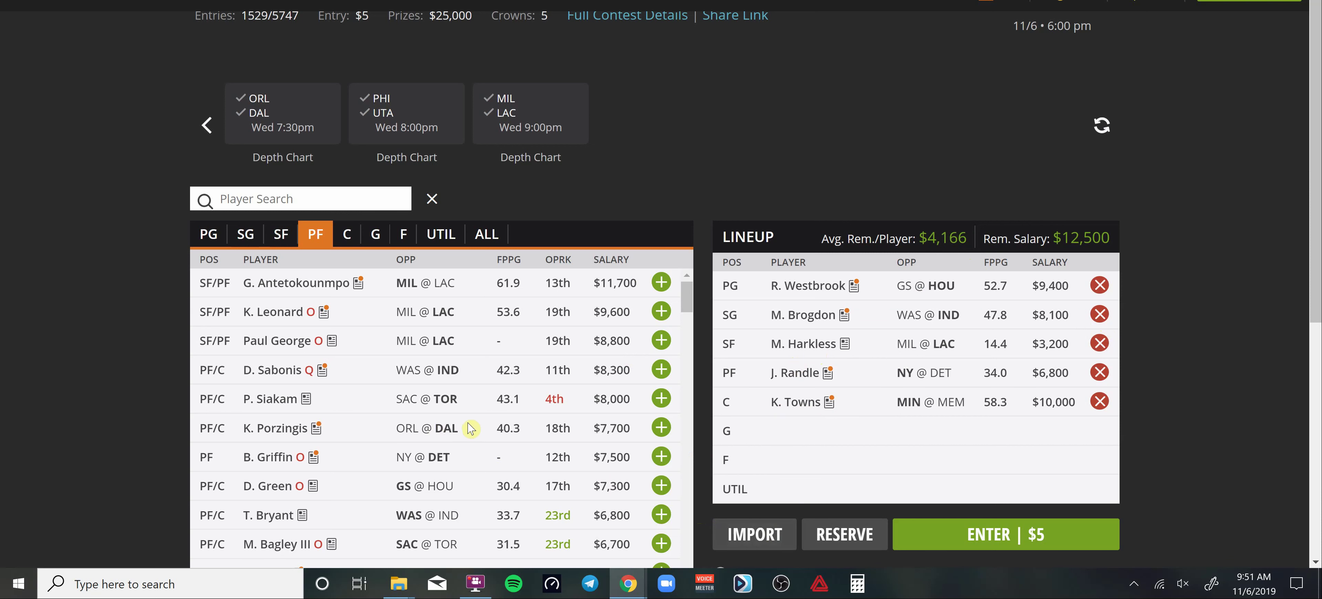
pyautogui.scroll(-3, 470, 429)
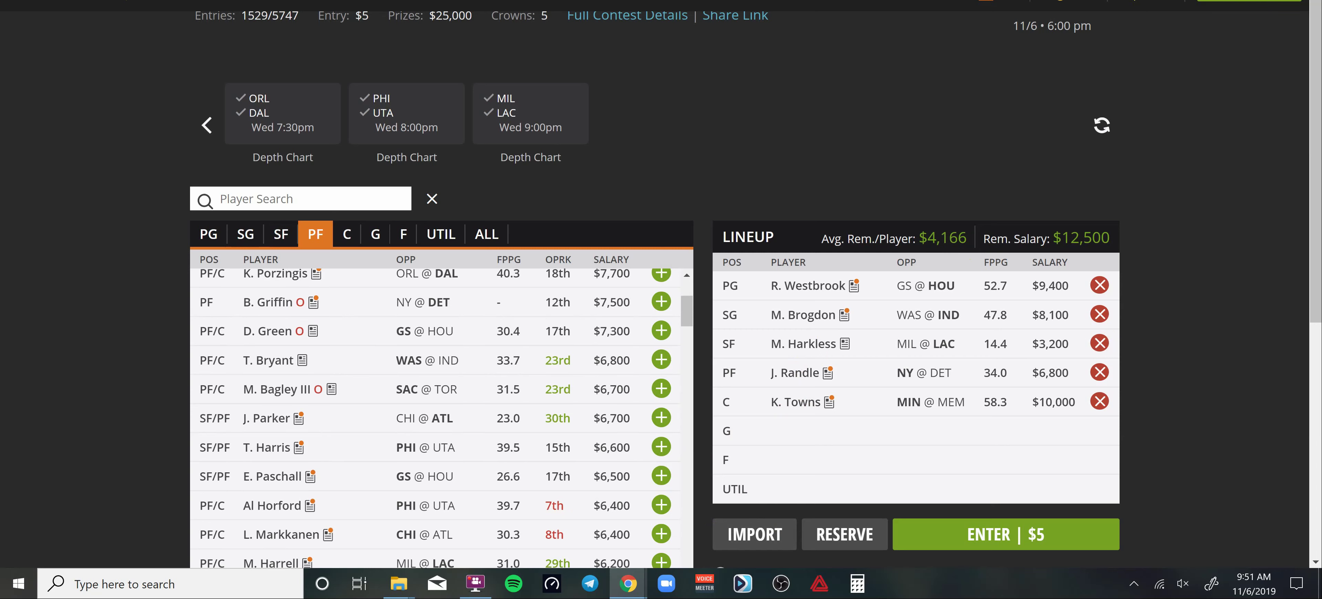
# Switch to TweetDeck and bring the #DFS column into view.
pyautogui.hotkey('ctrl', 'Tab')
pyautogui.click(112, 114)
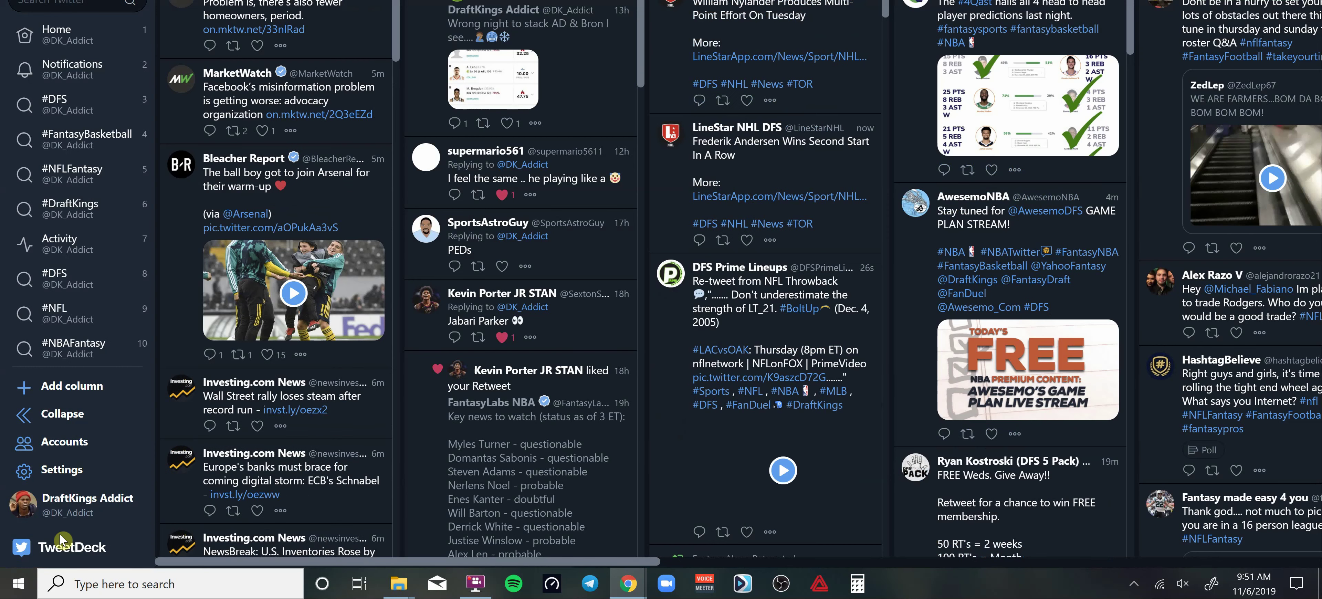